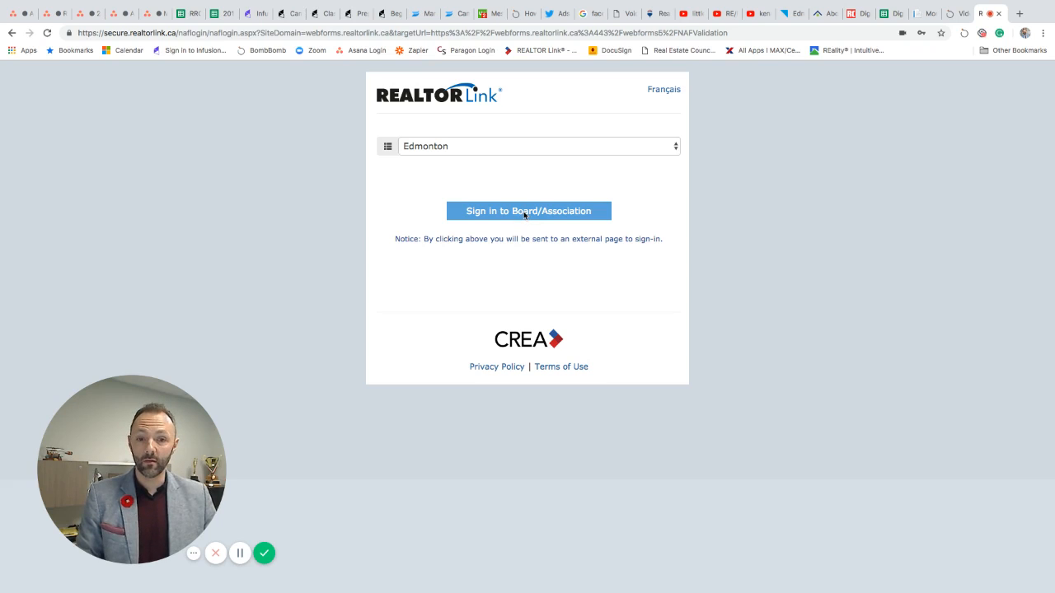
# Step: Choose the Edmonton board sign-in and log in with the member's username and password
pyautogui.click(523, 212)
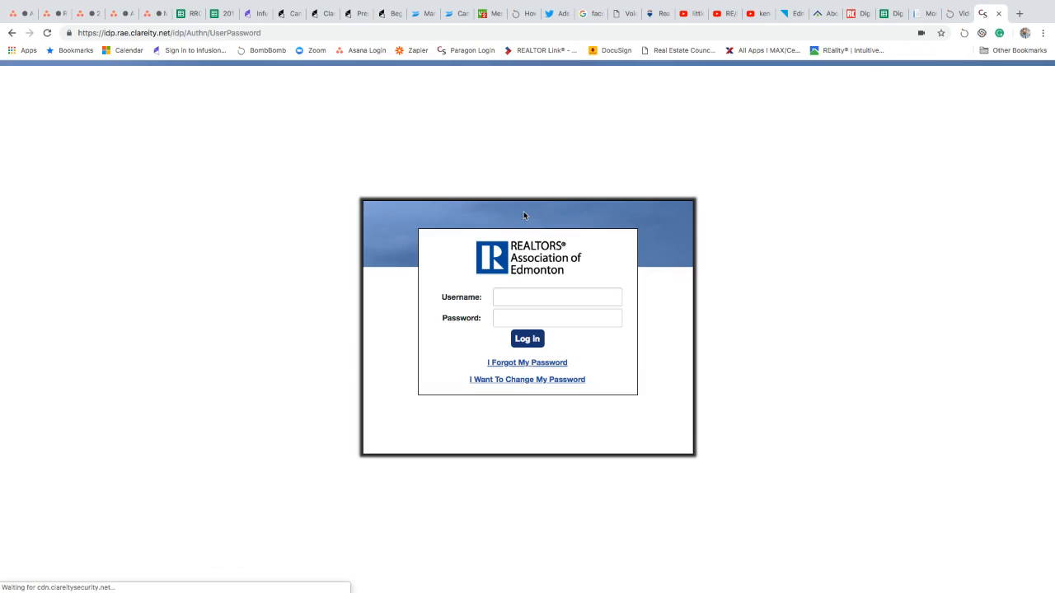
pyautogui.click(524, 298)
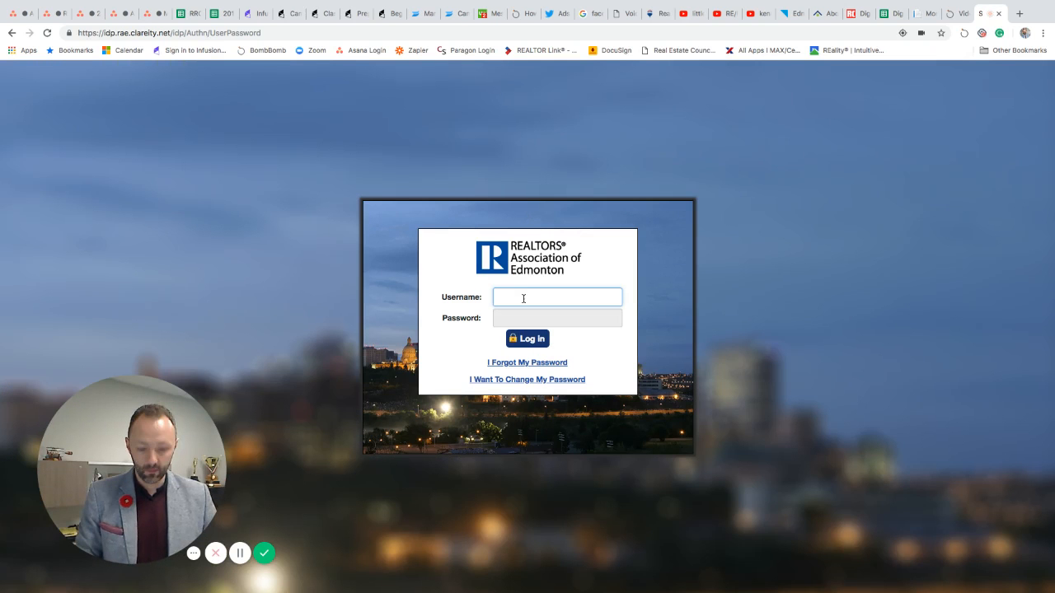
pyautogui.press('Tab')
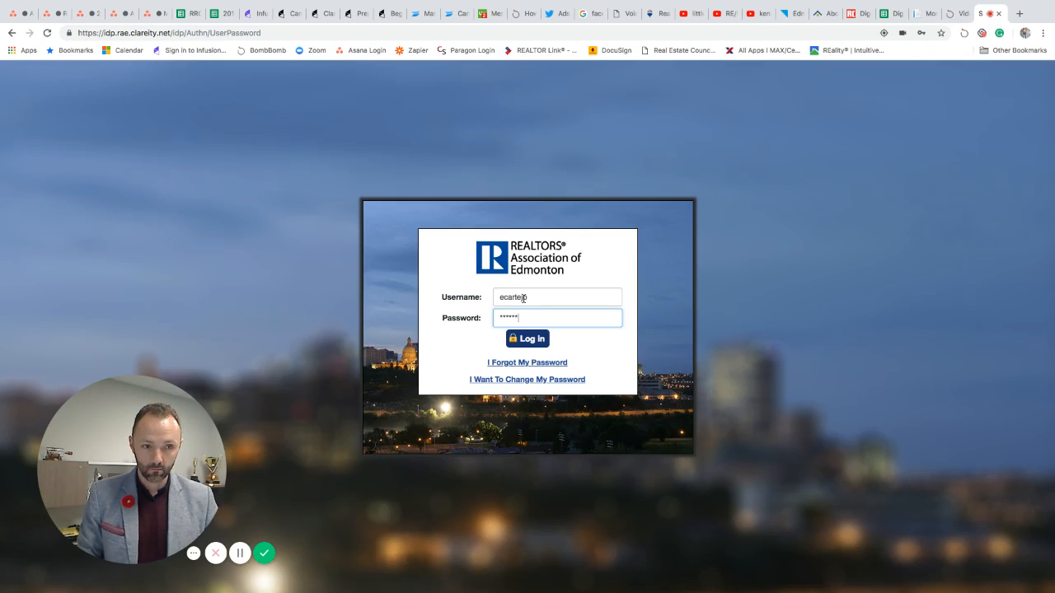
pyautogui.write('•')
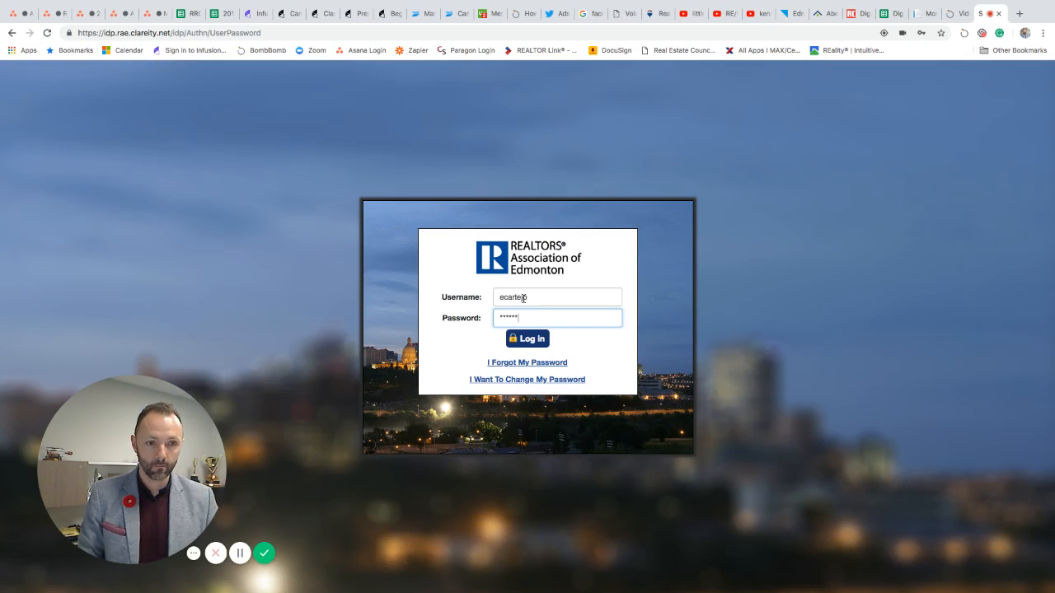
pyautogui.write('•')
pyautogui.press('Return')
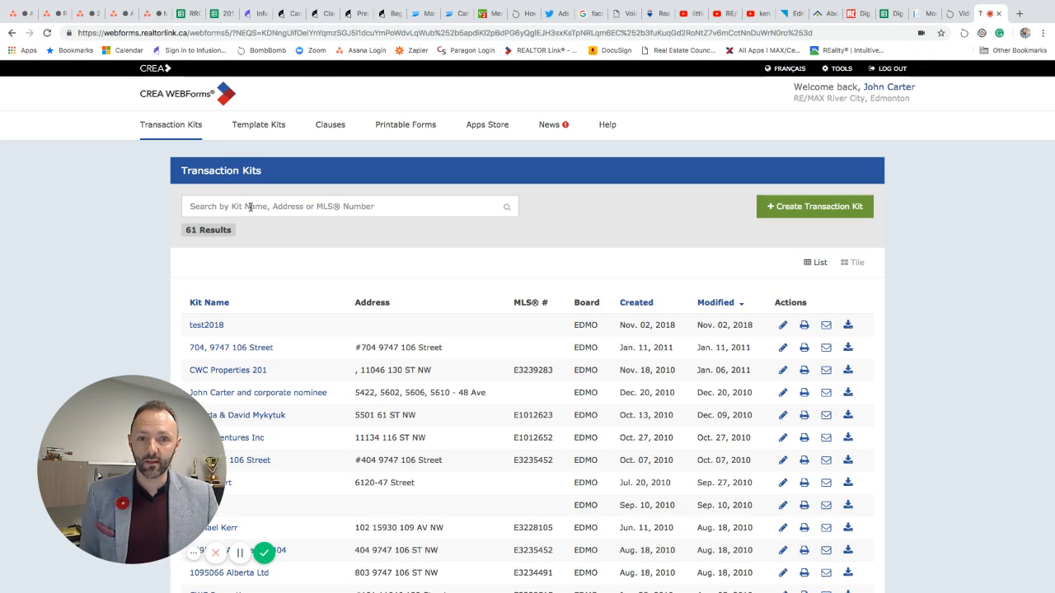
# Step: Search the transaction kits for 'purchase', leaving 8 matching kits
pyautogui.click(303, 210)
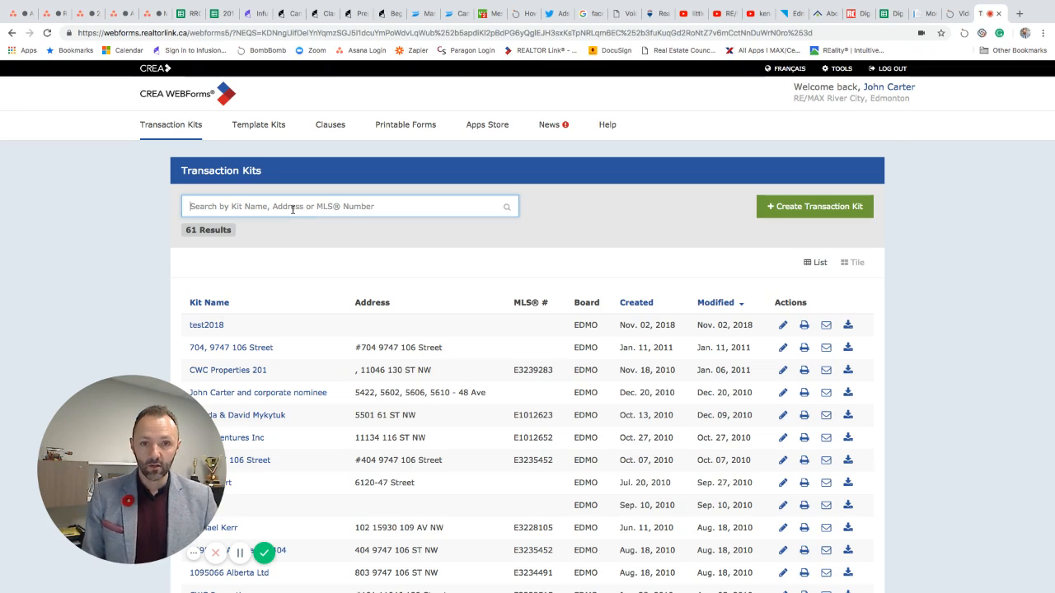
pyautogui.write('purchase')
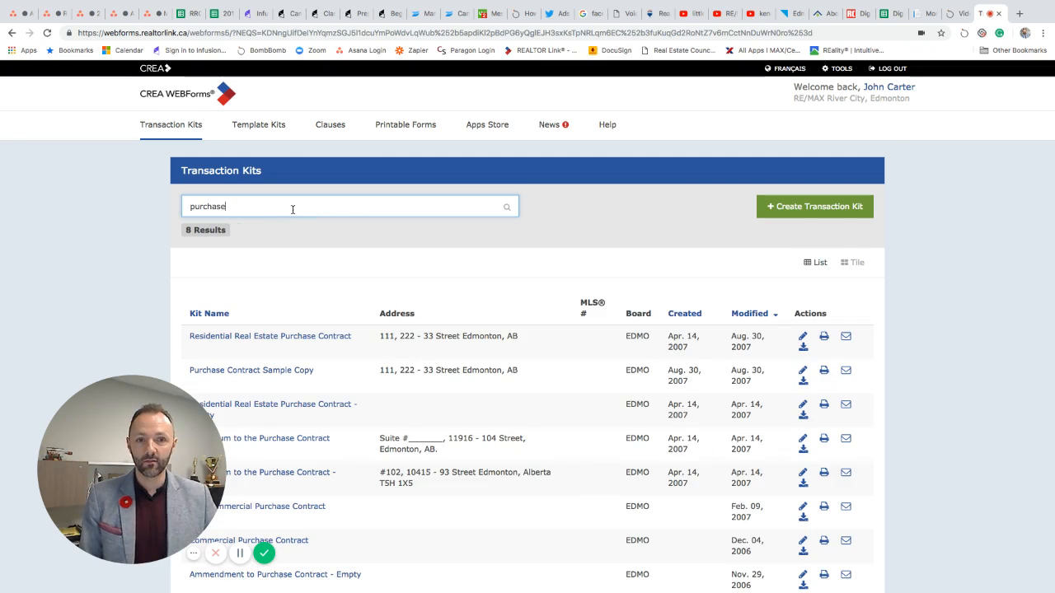
pyautogui.scroll(-4, 346, 312)
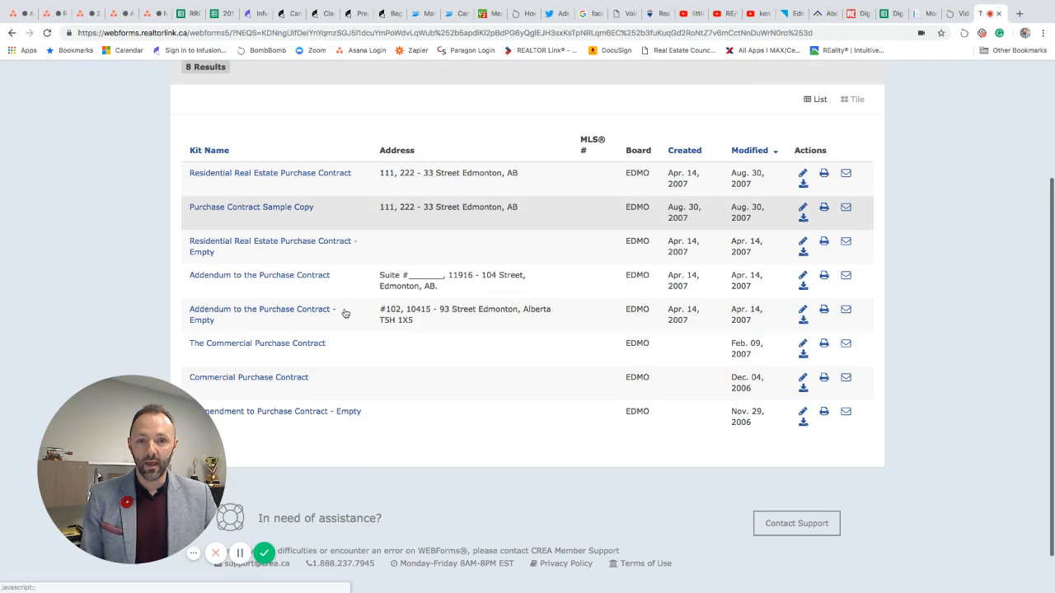
pyautogui.scroll(3, 346, 313)
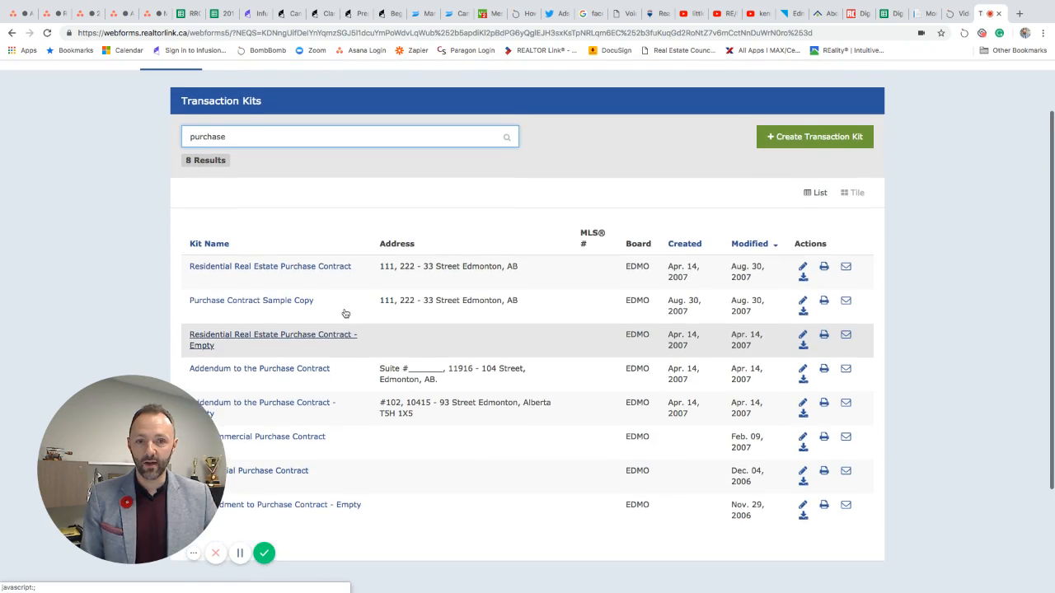
pyautogui.scroll(2, 345, 314)
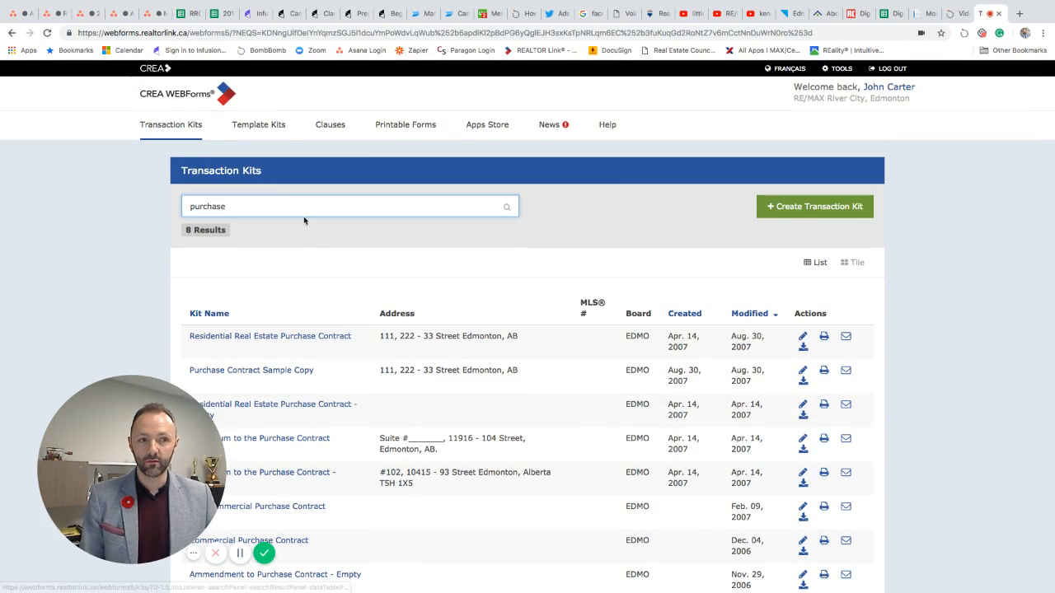
# Step: Create a blank transaction kit named 'client name - 123 any street' with no MLS® number
pyautogui.click(796, 206)
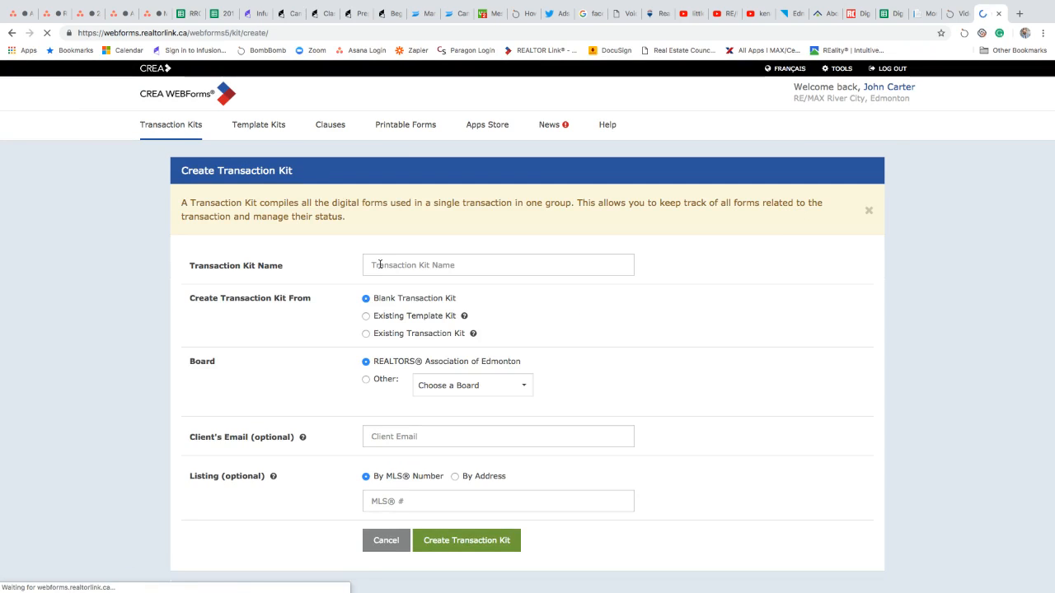
pyautogui.click(402, 266)
pyautogui.write('clie')
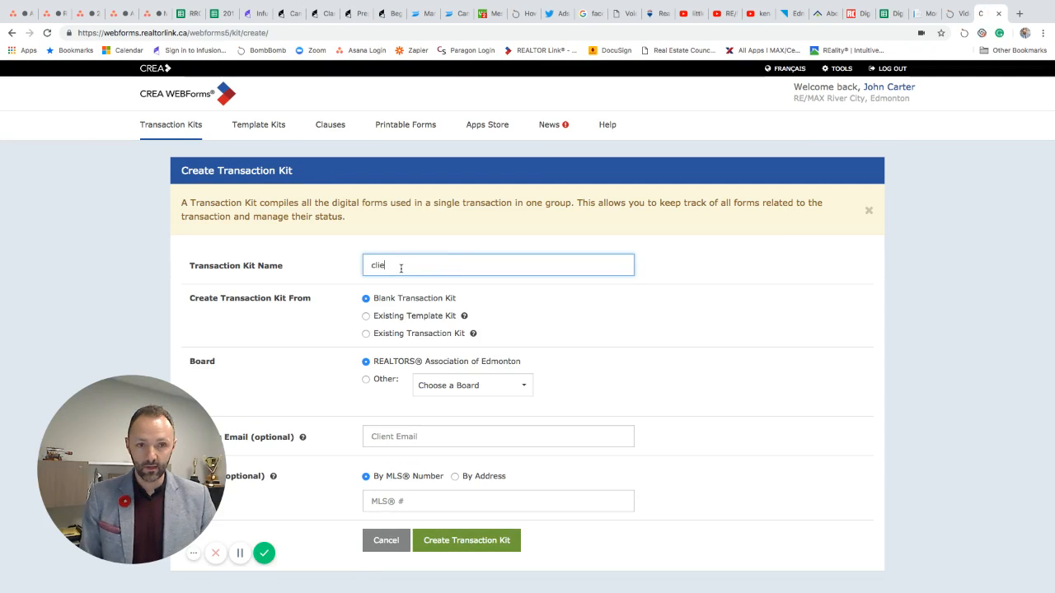
pyautogui.write('nt name - ')
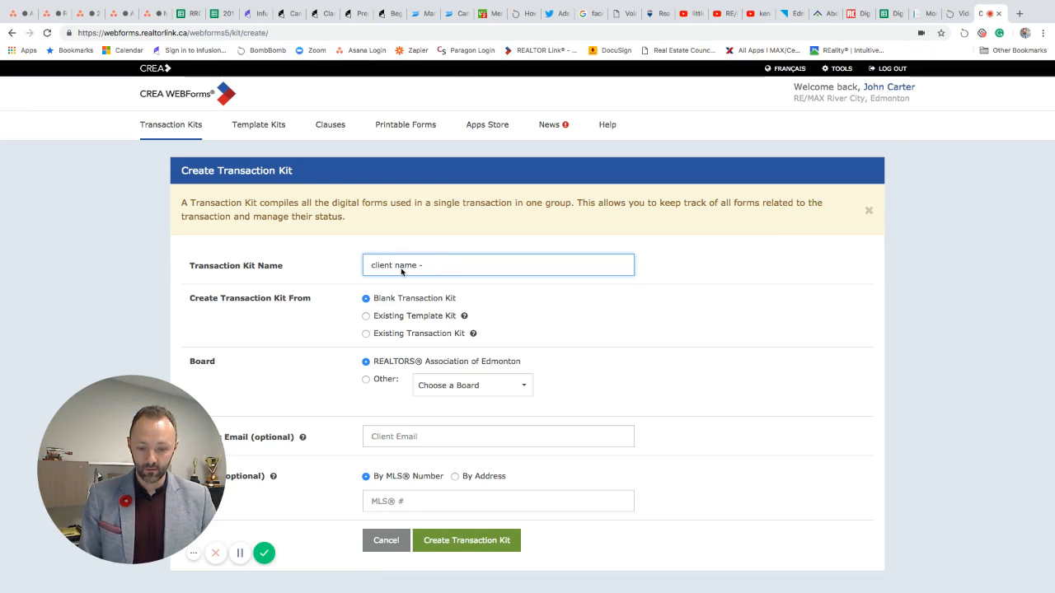
pyautogui.write('123 any street')
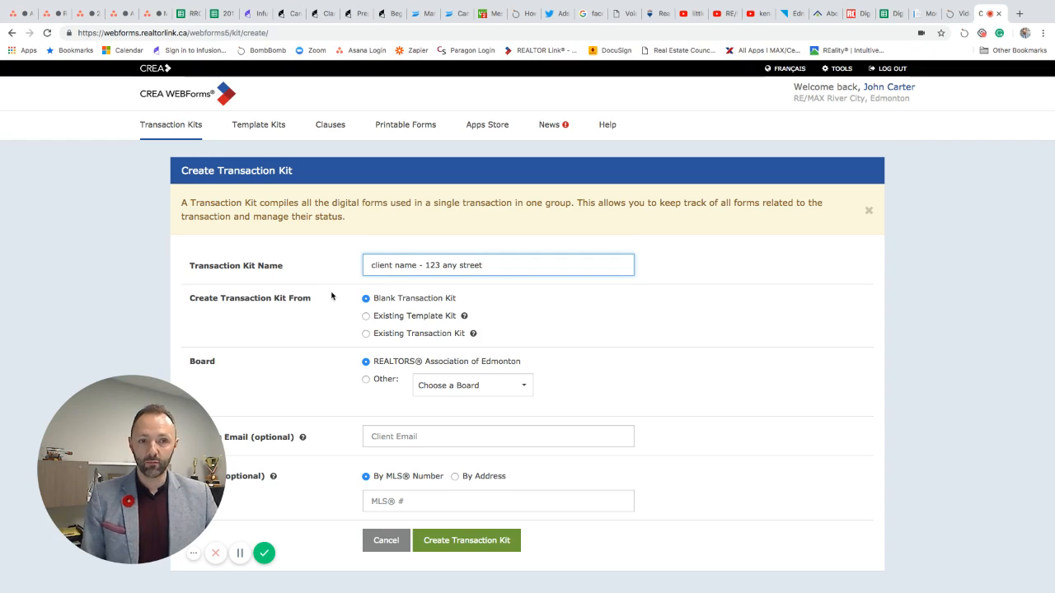
pyautogui.scroll(-1, 315, 328)
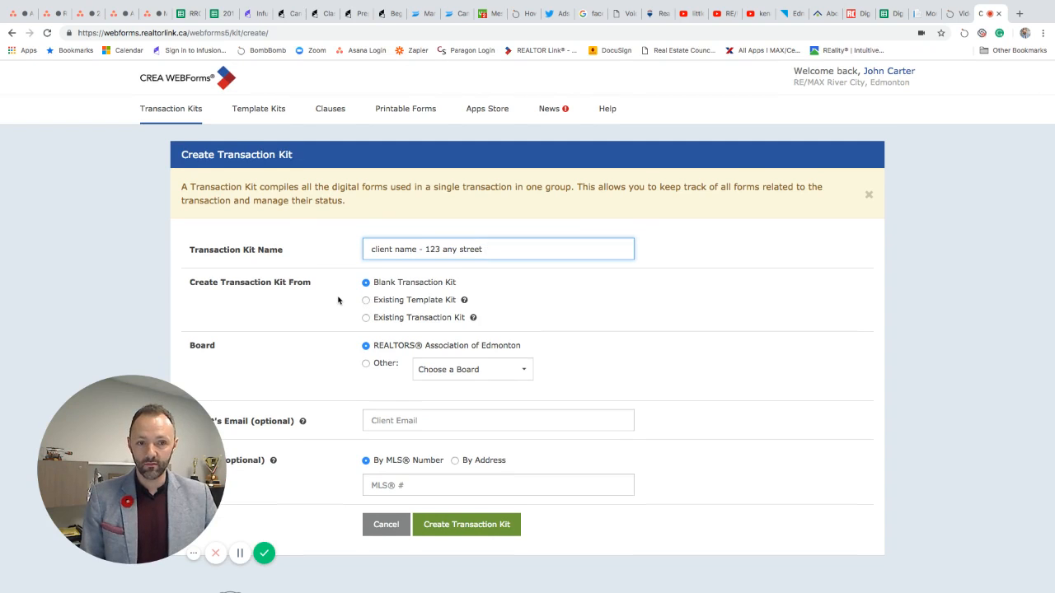
pyautogui.scroll(-1, 338, 300)
pyautogui.scroll(-1, 338, 300)
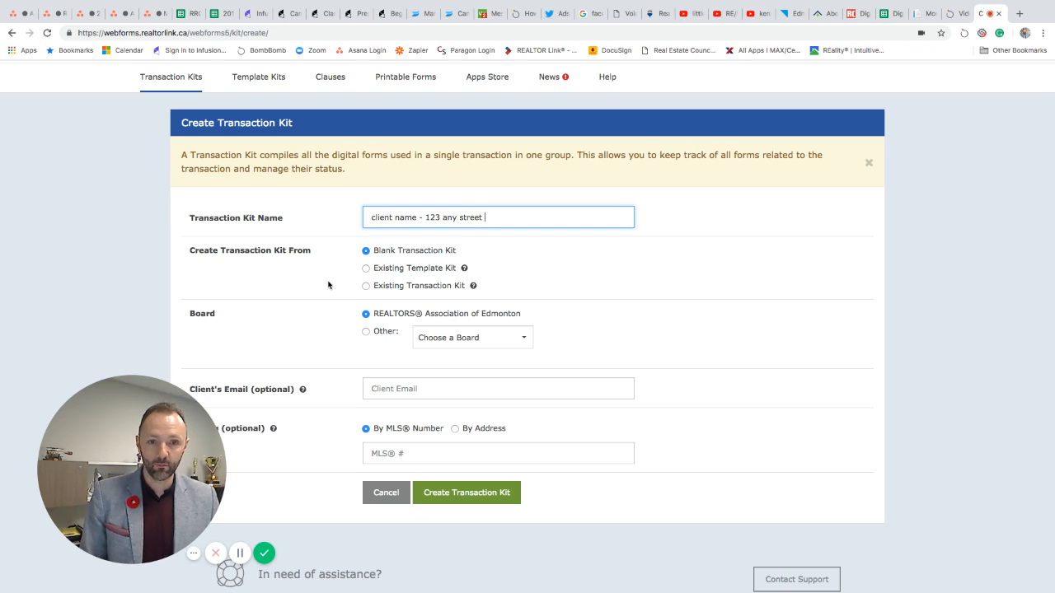
pyautogui.scroll(-3, 327, 285)
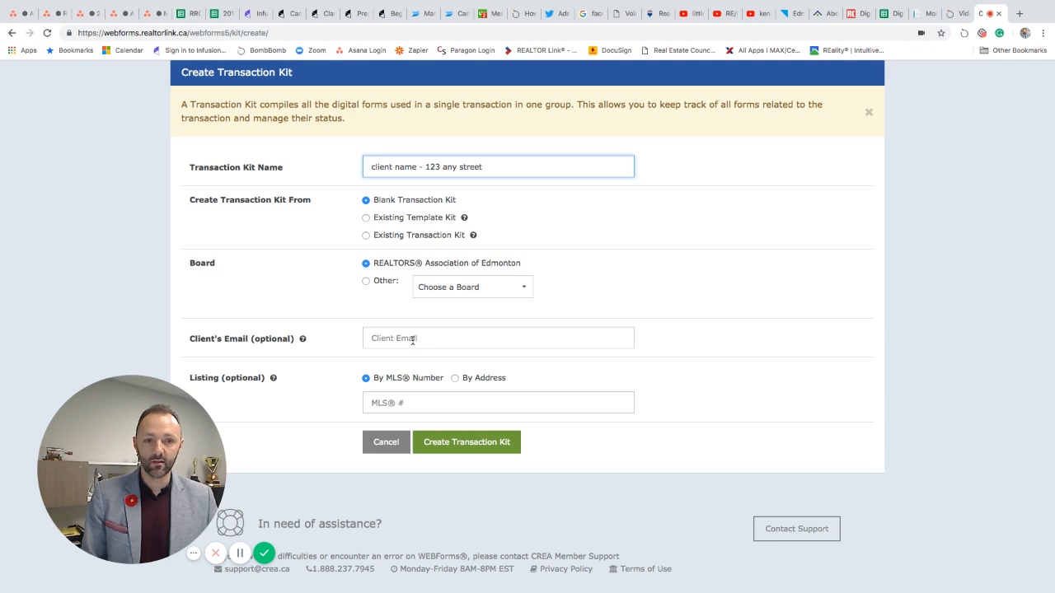
pyautogui.click(382, 403)
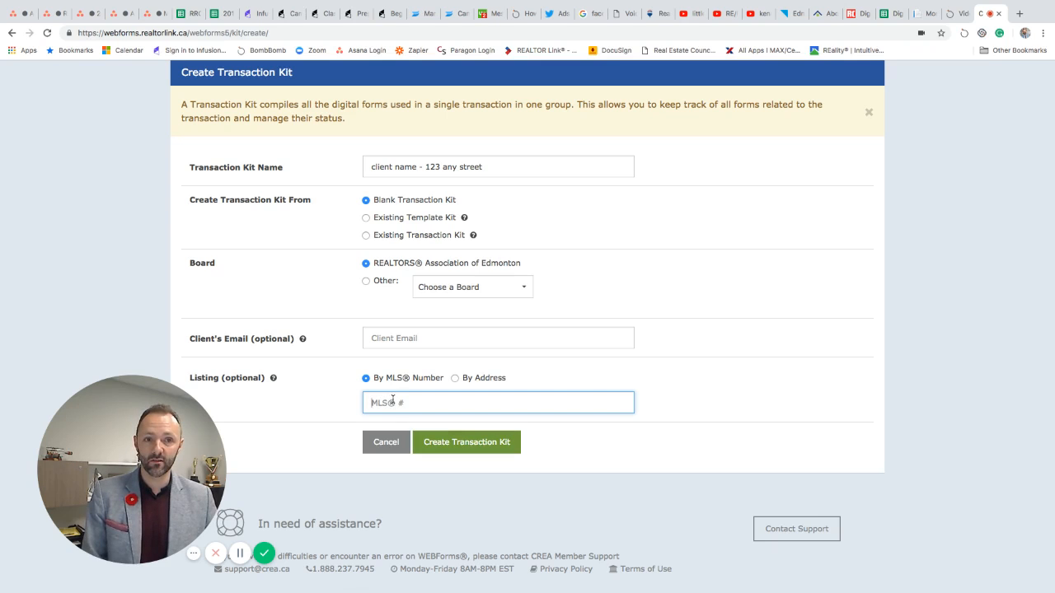
pyautogui.click(465, 447)
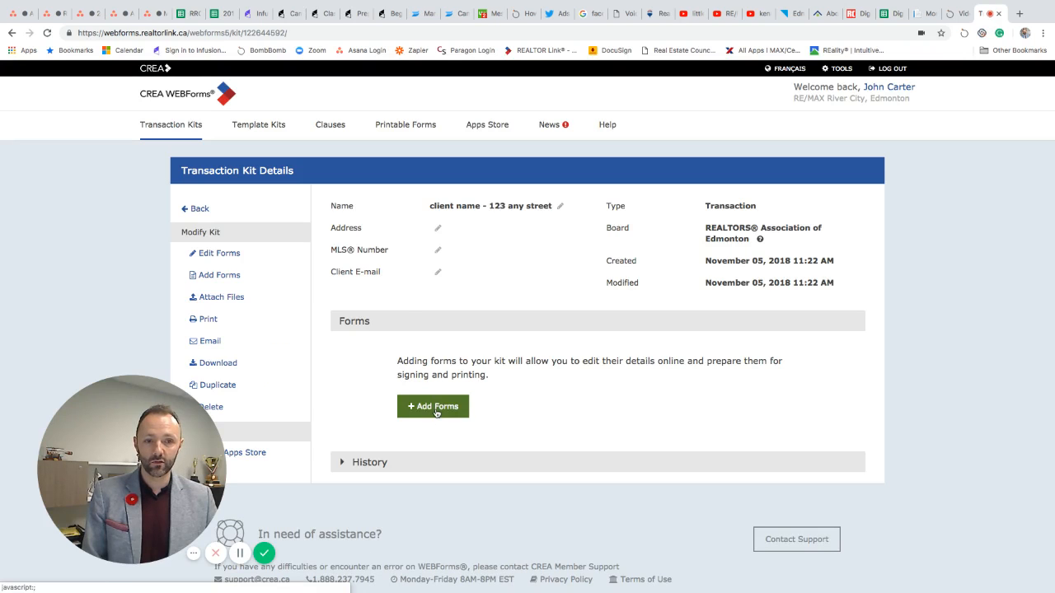
# Step: Start adding forms to the kit with the organization set to Alberta
pyautogui.click(436, 413)
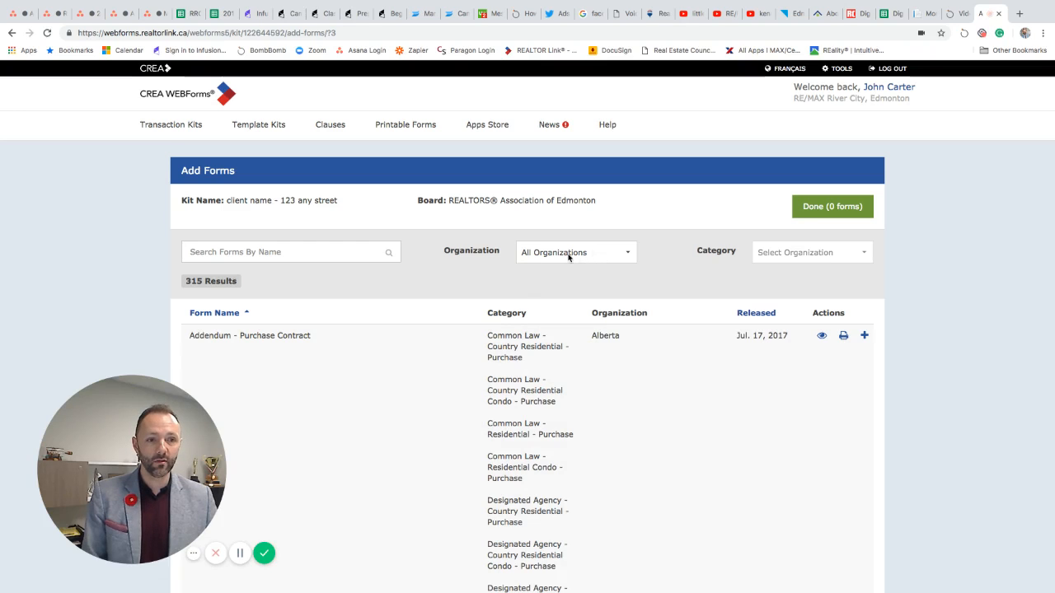
pyautogui.click(574, 255)
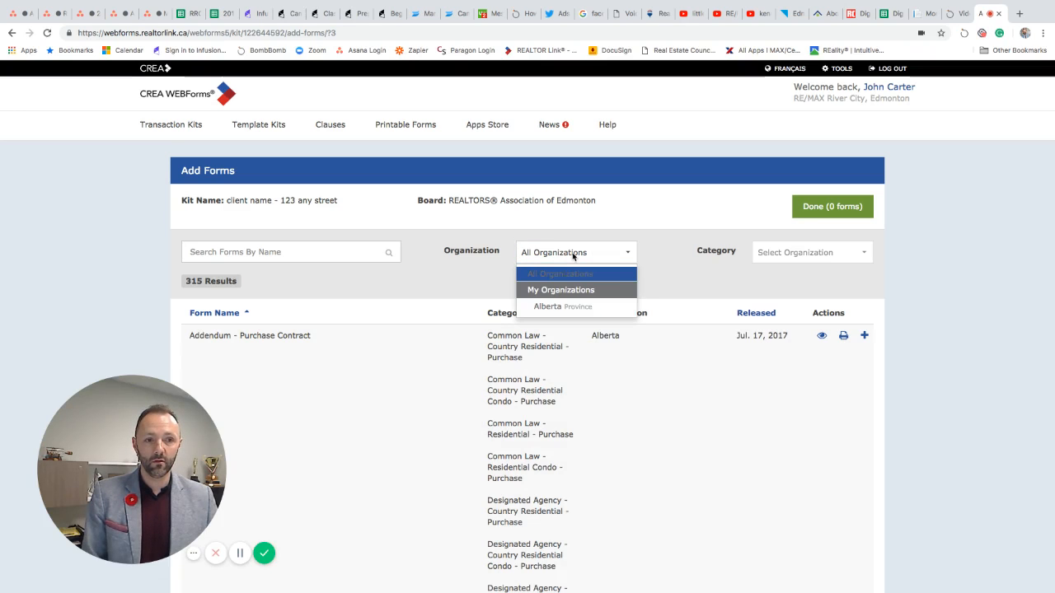
pyautogui.click(574, 256)
pyautogui.click(573, 255)
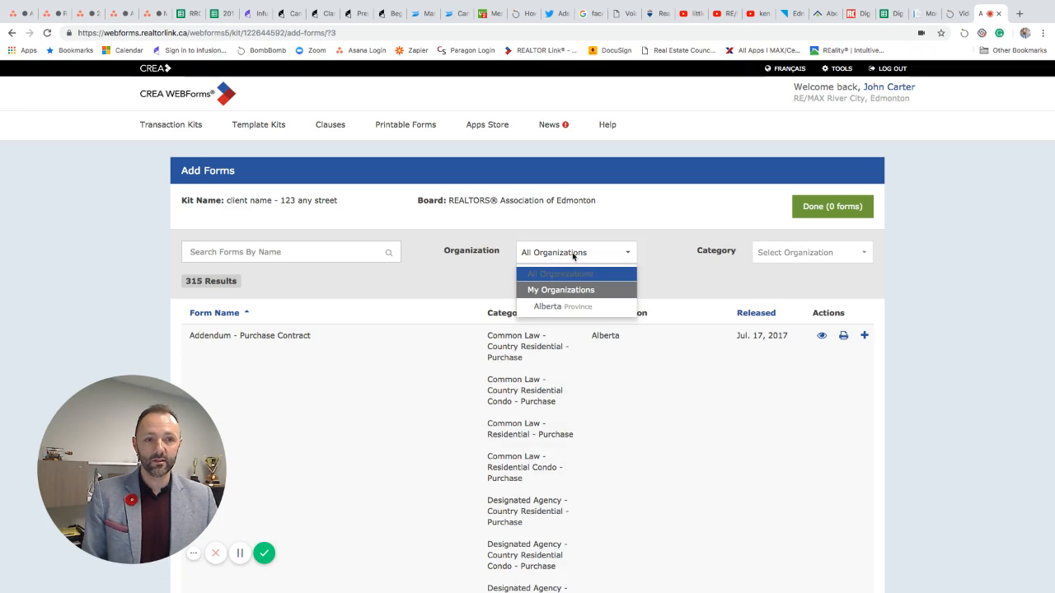
pyautogui.click(574, 308)
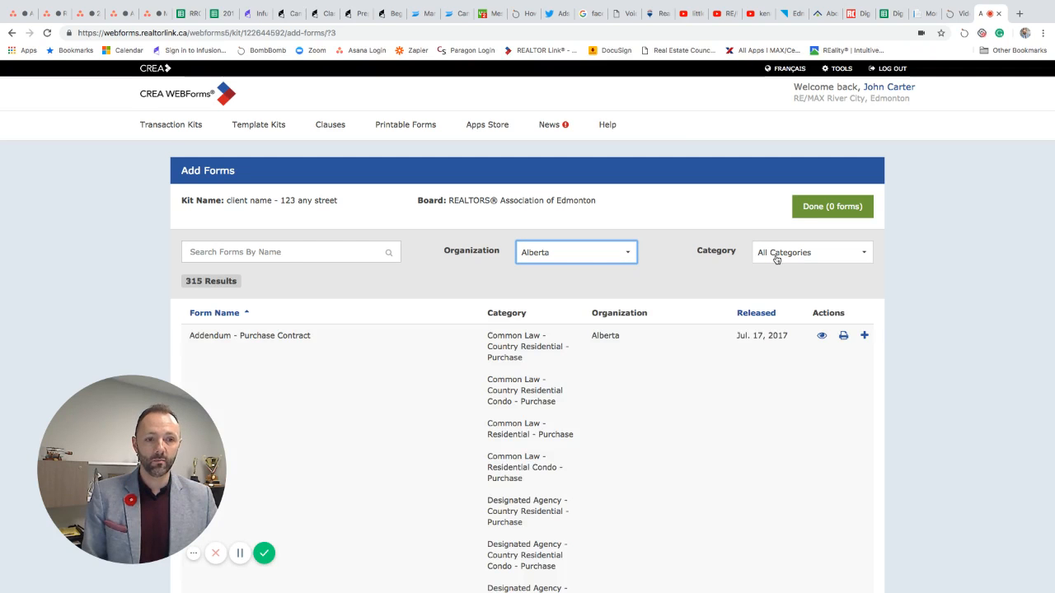
# Step: Browse the list of available form categories in the Category dropdown
pyautogui.click(781, 257)
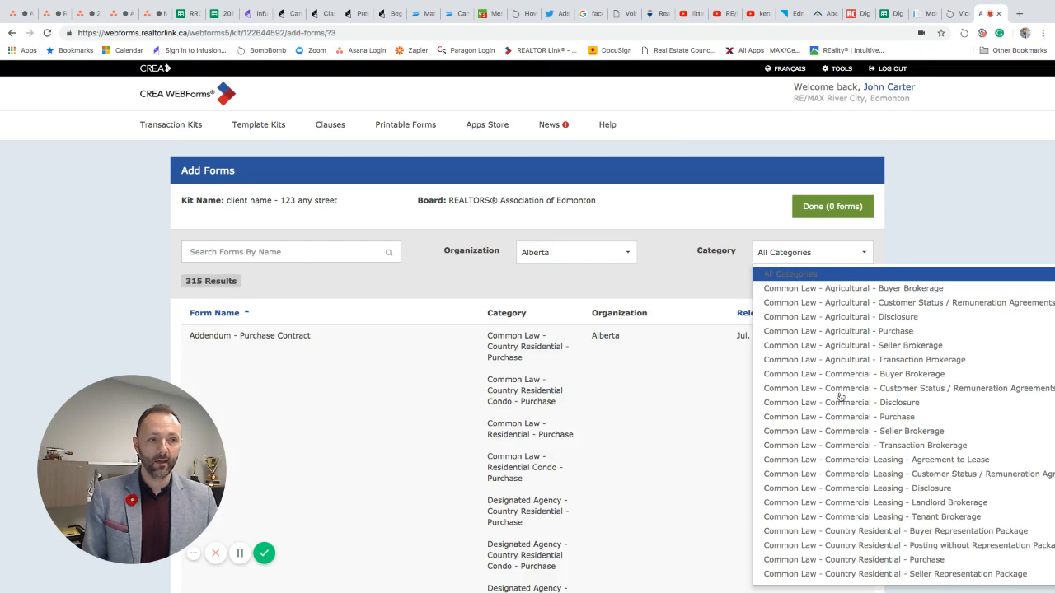
pyautogui.scroll(-1, 655, 407)
pyautogui.scroll(-5, 655, 407)
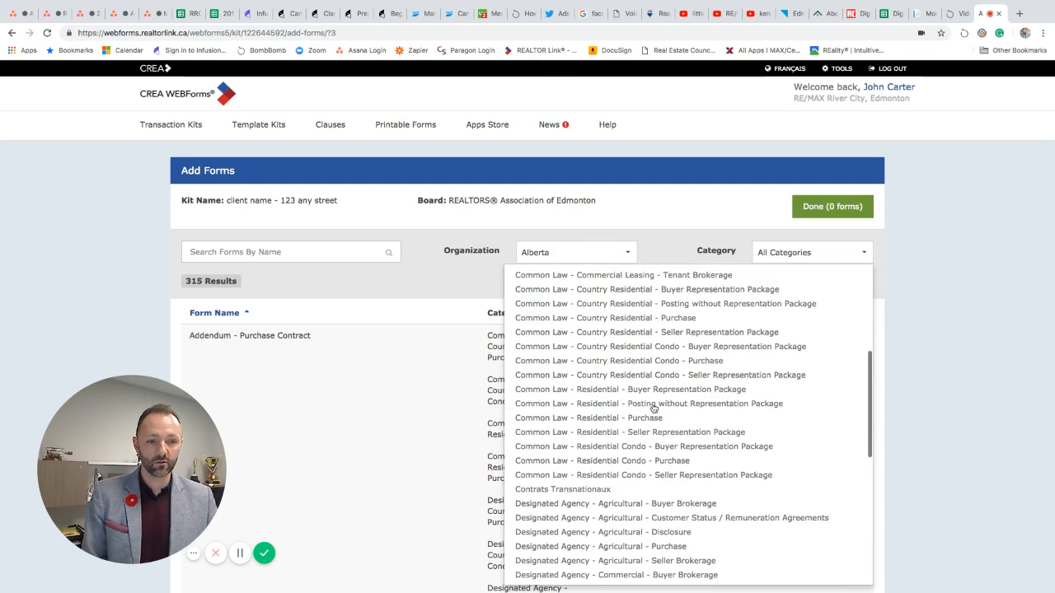
pyautogui.scroll(4, 654, 408)
pyautogui.scroll(5, 654, 408)
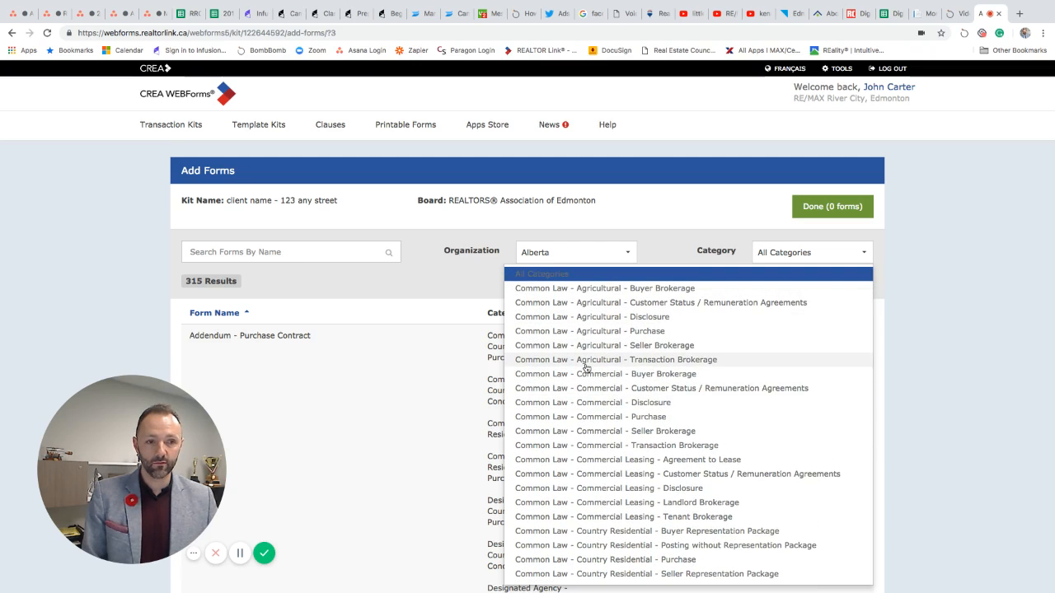
pyautogui.scroll(-5, 594, 479)
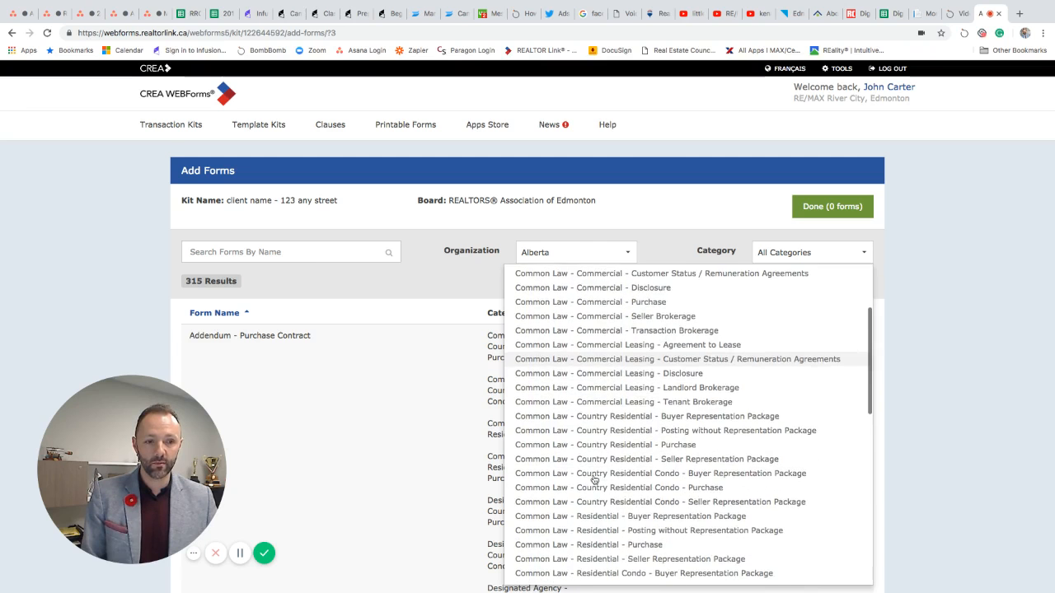
pyautogui.scroll(-1, 595, 479)
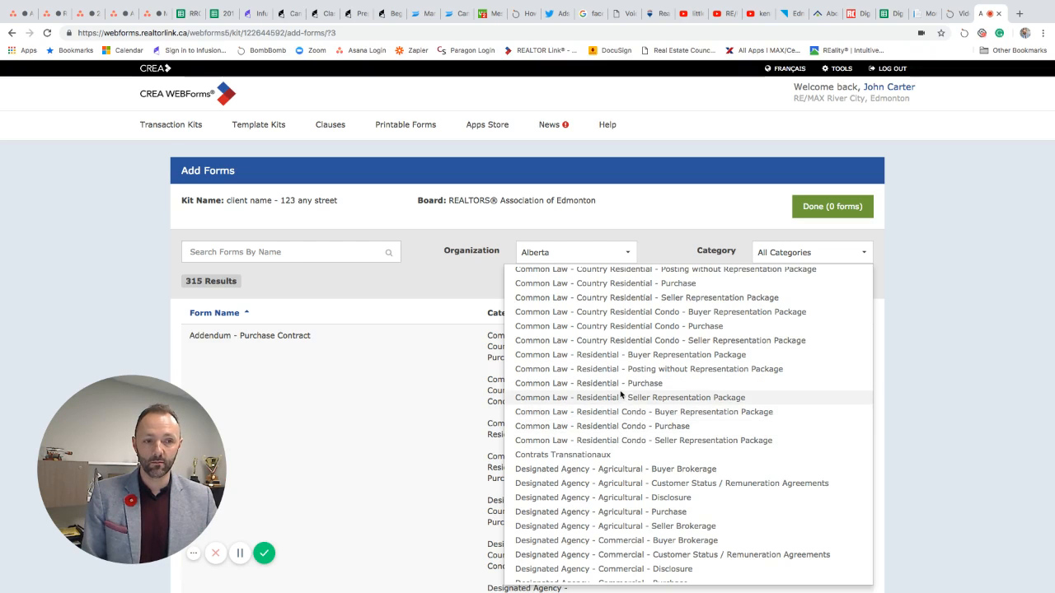
# Step: Filter to Common Law - Residential - Buyer Representation Package and add the Consumer Relationships Guide (Print Friendly)
pyautogui.click(592, 356)
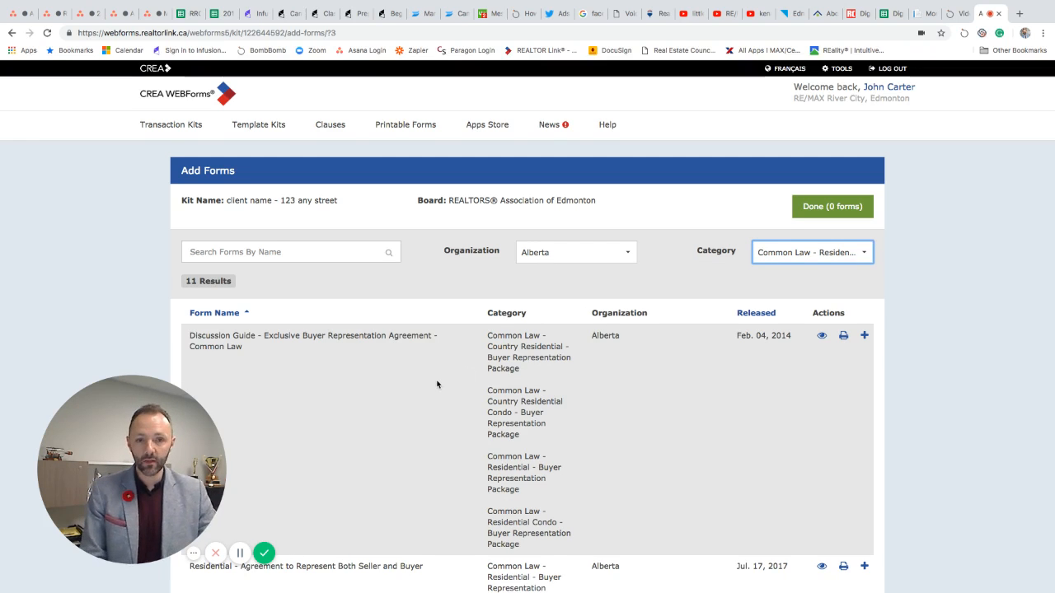
pyautogui.scroll(-2, 437, 384)
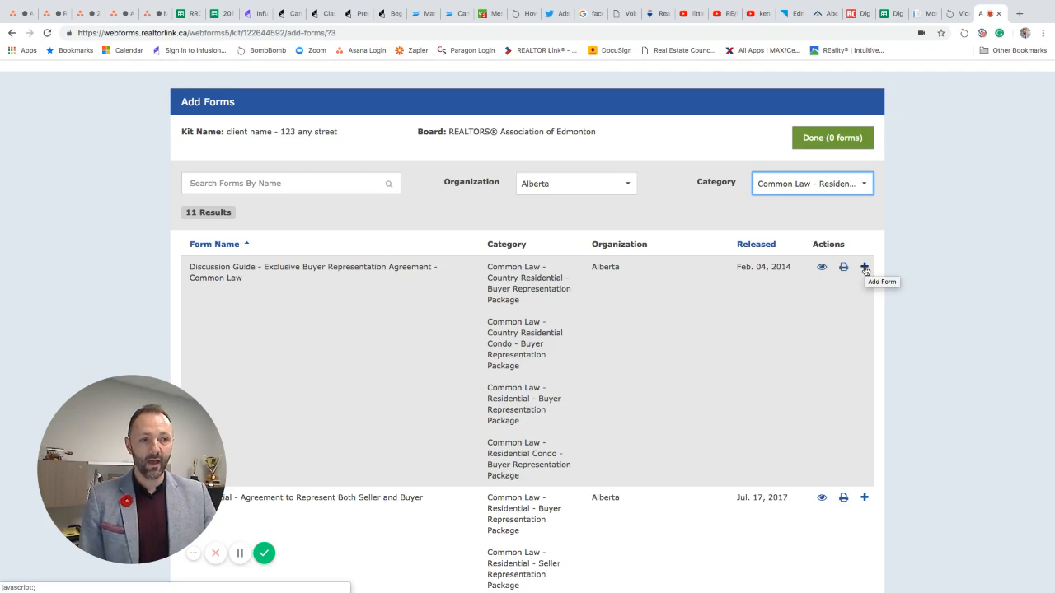
pyautogui.scroll(-1, 330, 332)
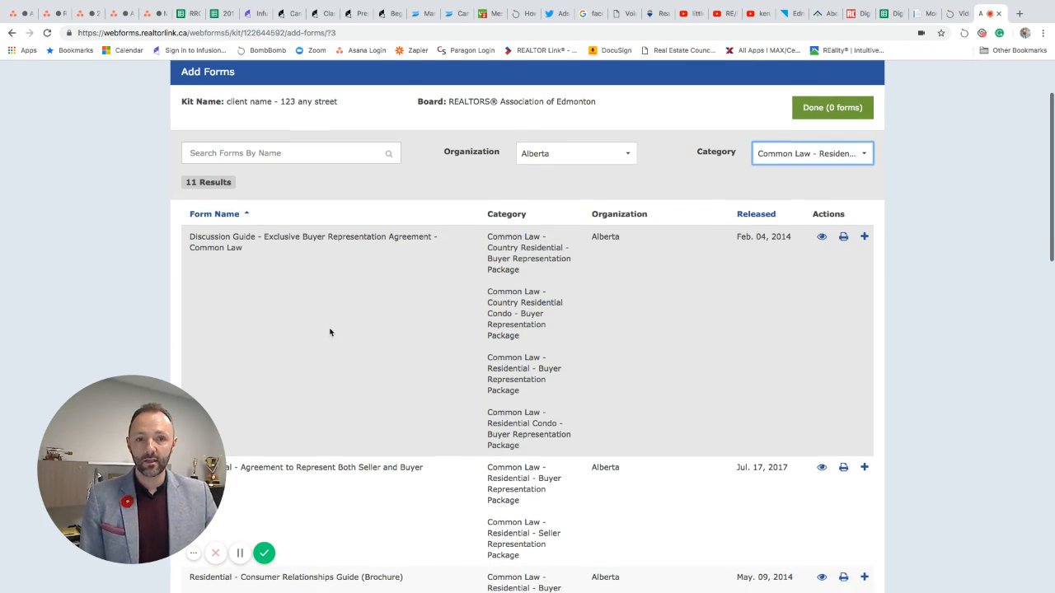
pyautogui.scroll(-1, 330, 332)
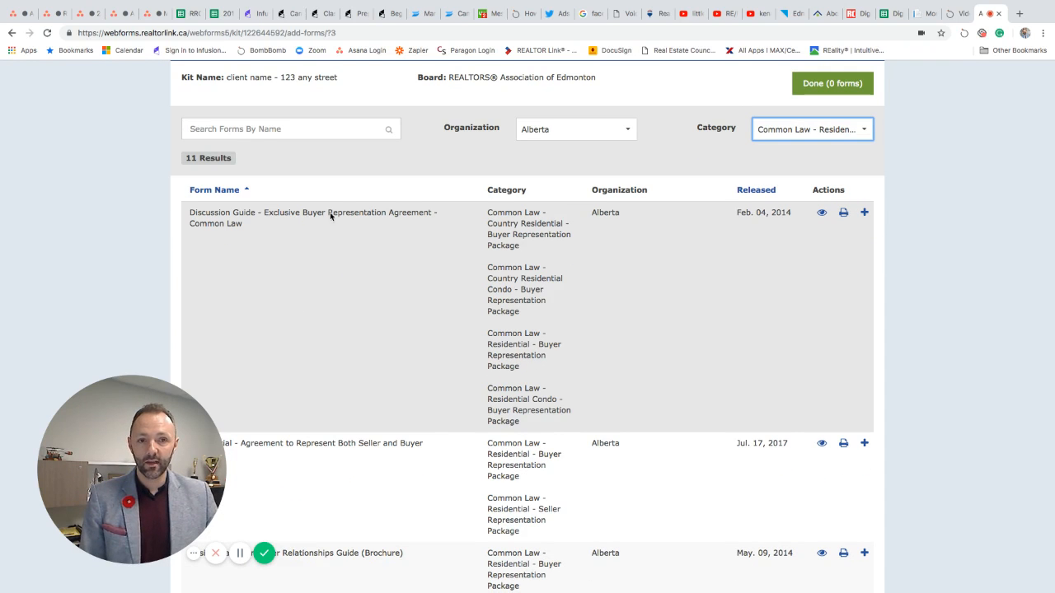
pyautogui.scroll(-5, 350, 282)
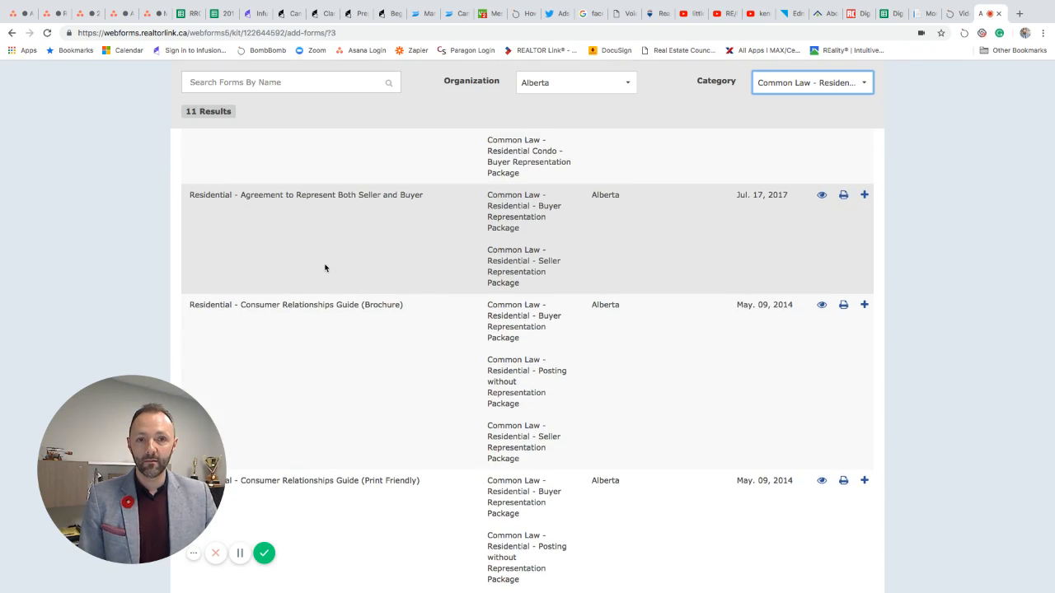
pyautogui.scroll(3, 325, 267)
pyautogui.scroll(-3, 325, 268)
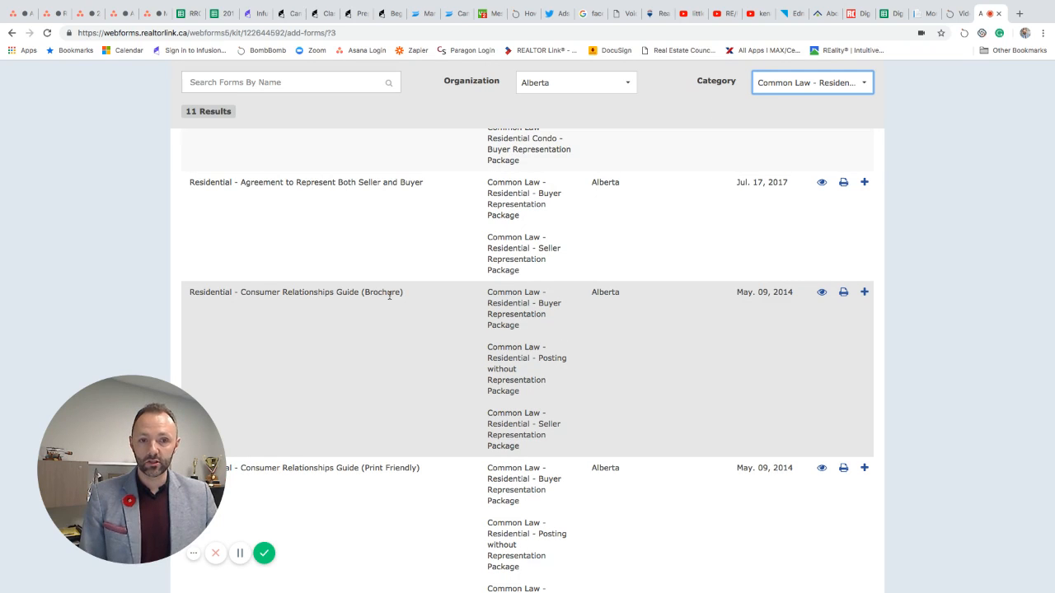
pyautogui.scroll(-3, 419, 300)
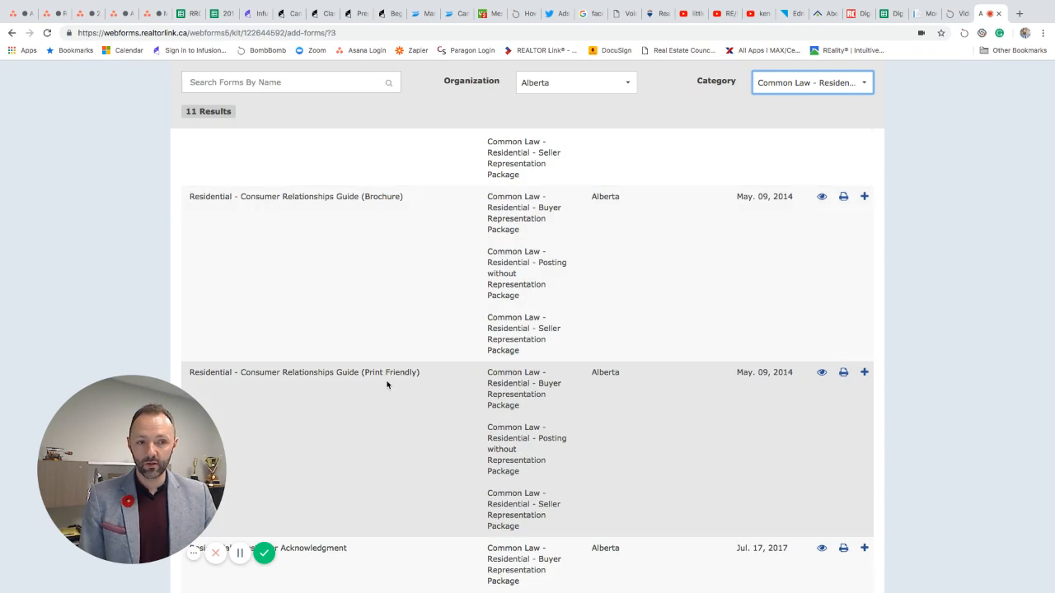
pyautogui.scroll(-3, 388, 384)
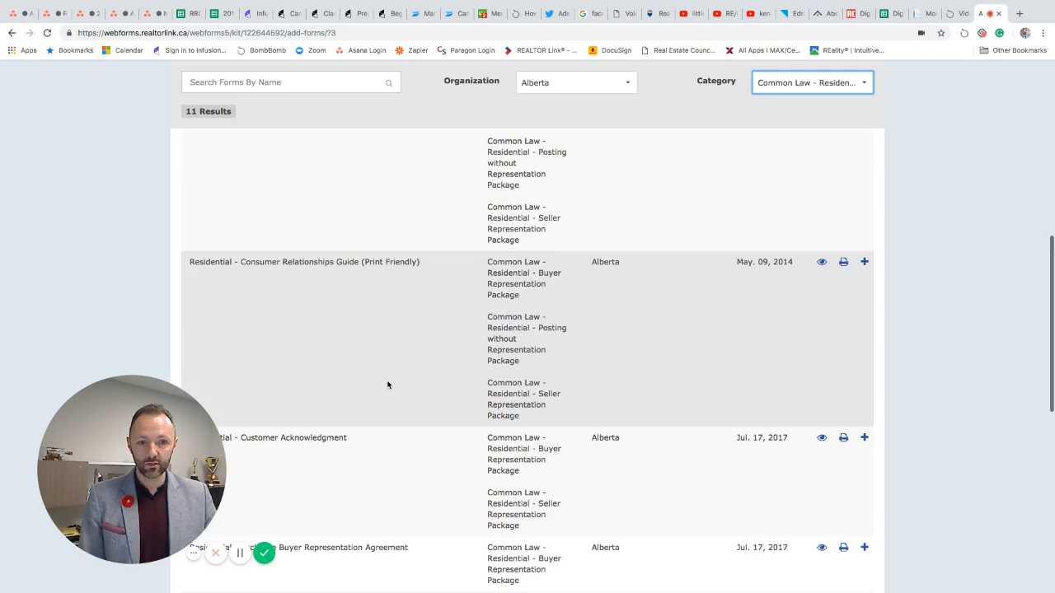
pyautogui.click(863, 264)
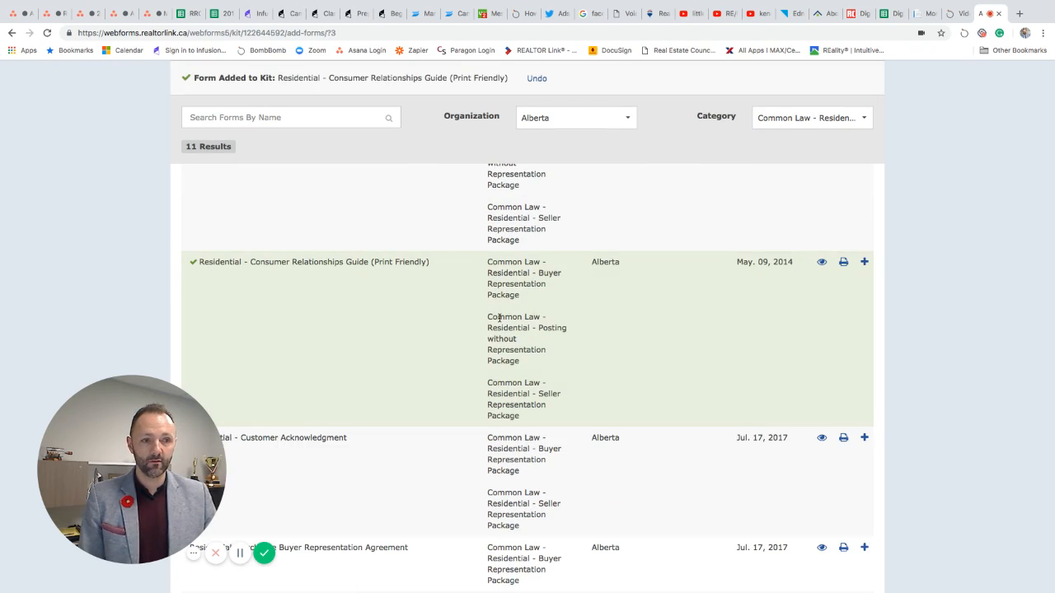
pyautogui.scroll(-5, 476, 336)
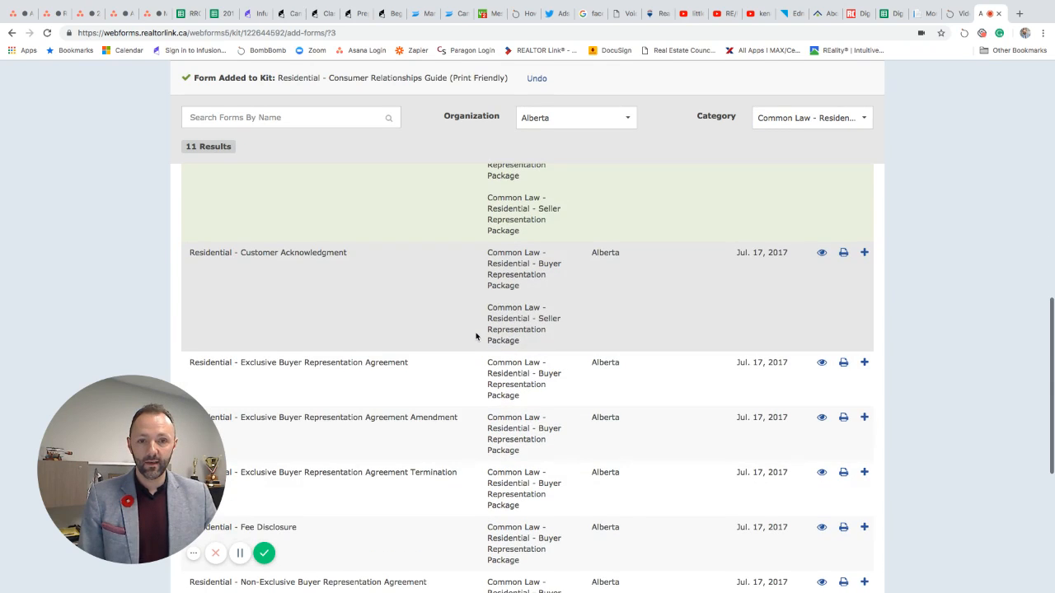
pyautogui.scroll(-2, 476, 336)
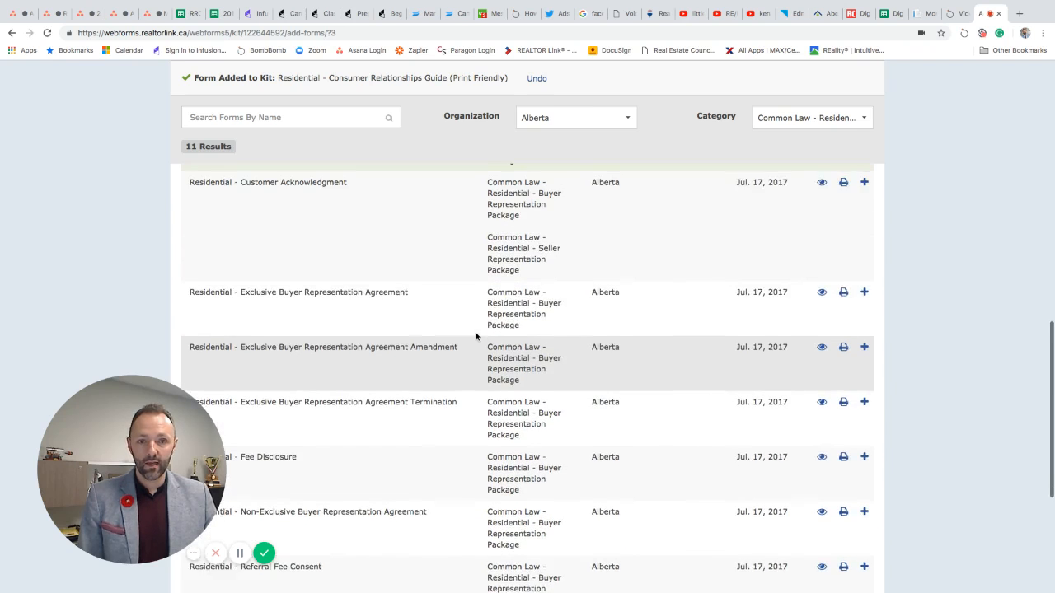
pyautogui.scroll(1, 476, 337)
pyautogui.scroll(2, 475, 336)
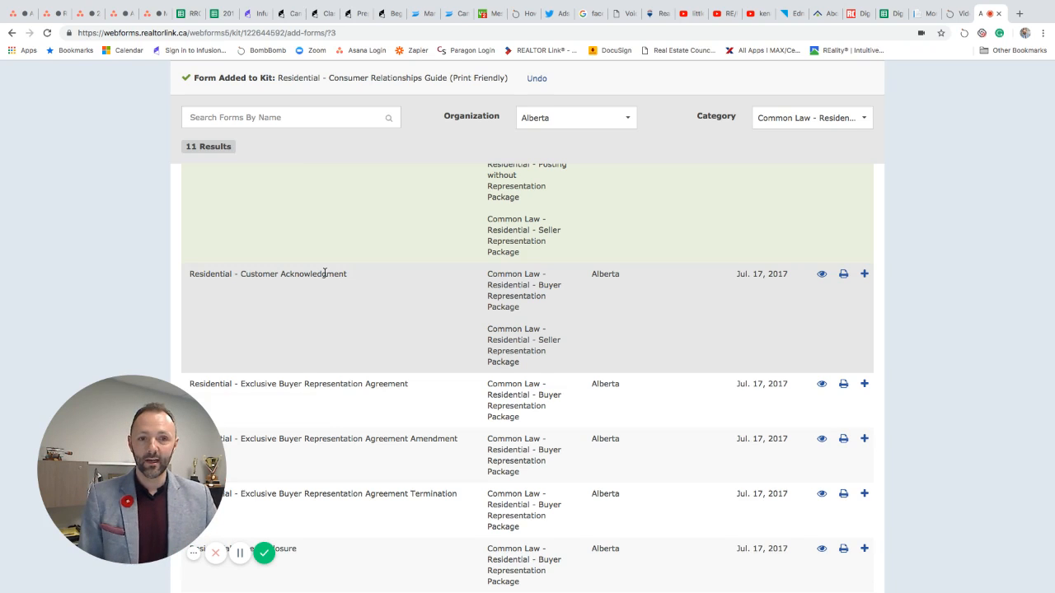
pyautogui.scroll(-1, 369, 299)
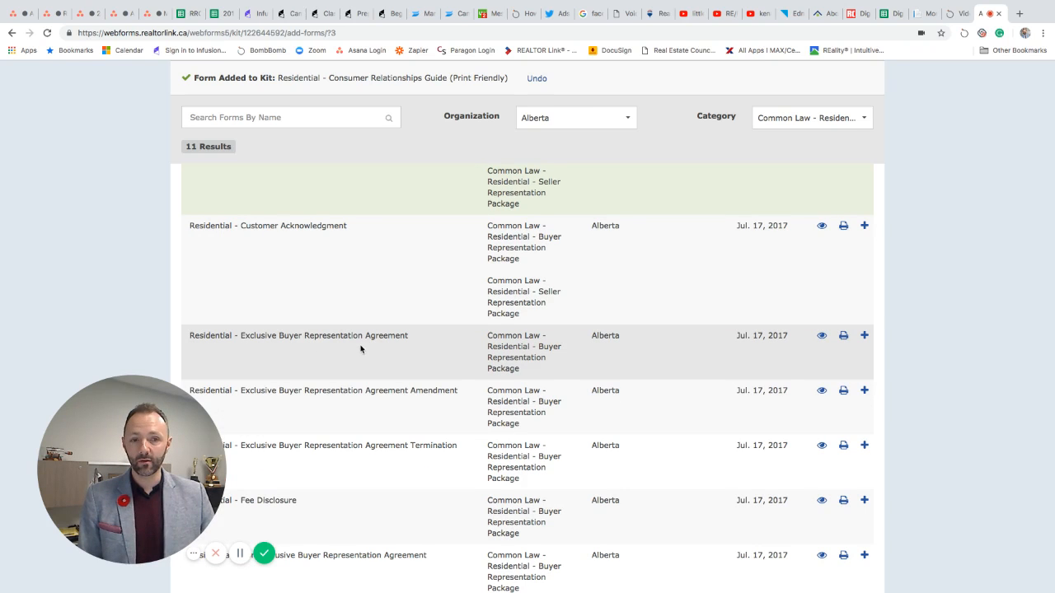
pyautogui.scroll(-1, 371, 348)
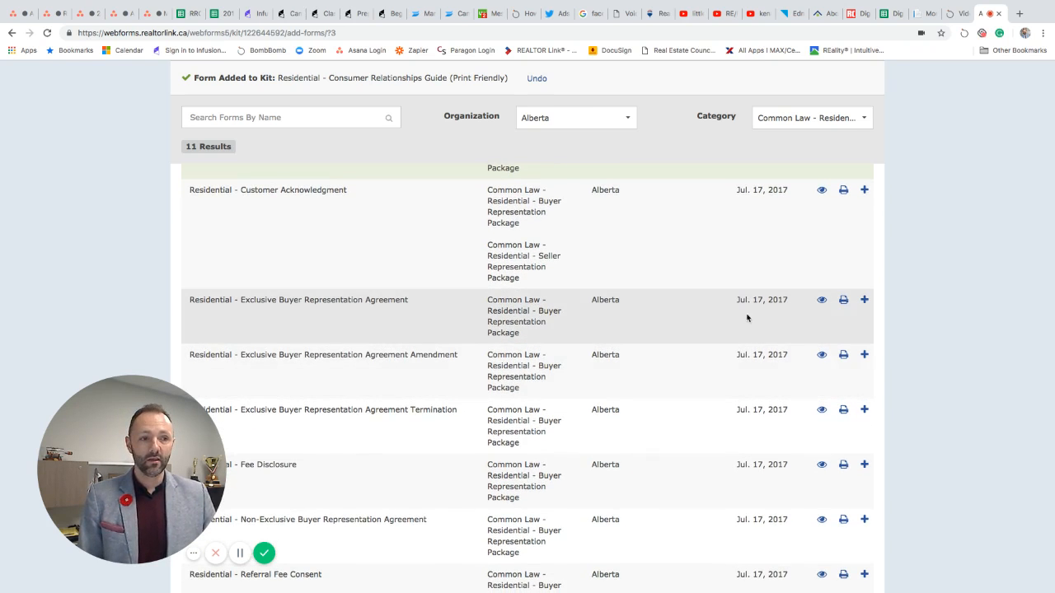
# Step: Add Residential - Exclusive Buyer Representation Agreement, bringing the kit to 2 forms
pyautogui.click(864, 302)
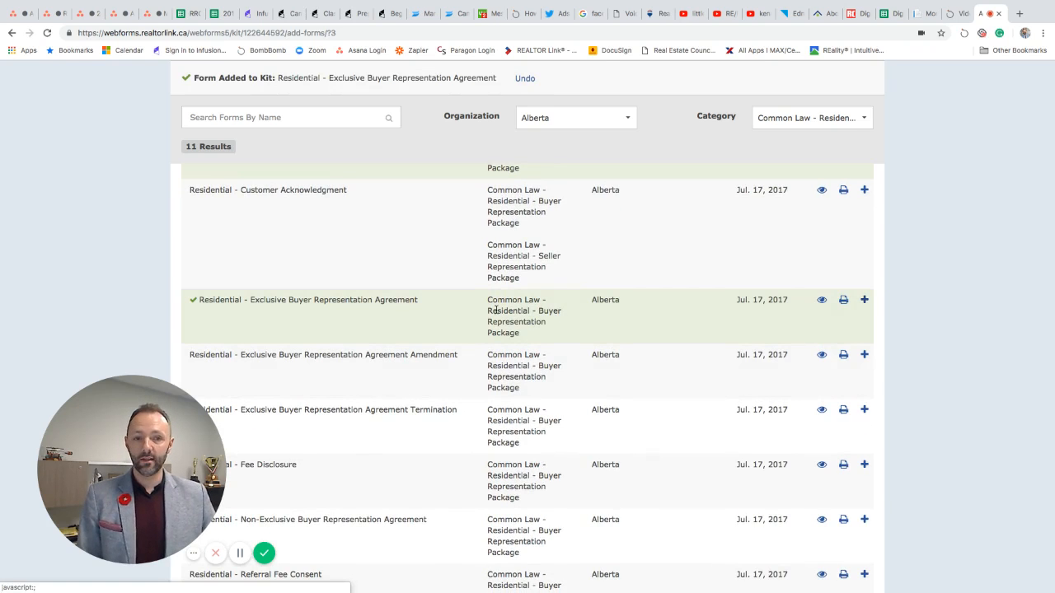
pyautogui.scroll(-1, 372, 327)
pyautogui.scroll(-1, 371, 327)
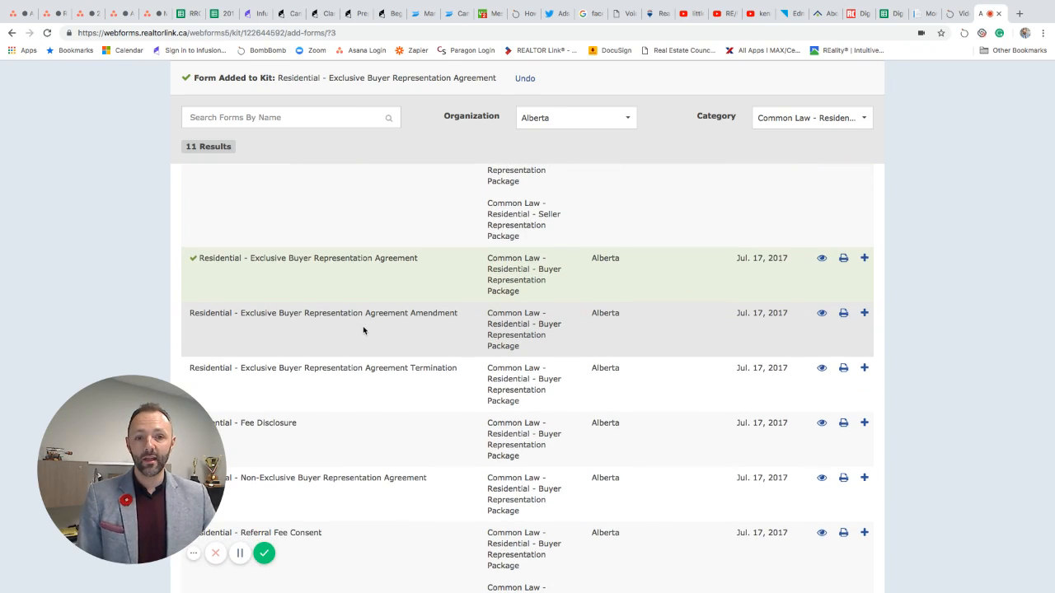
pyautogui.scroll(3, 362, 328)
pyautogui.scroll(4, 363, 330)
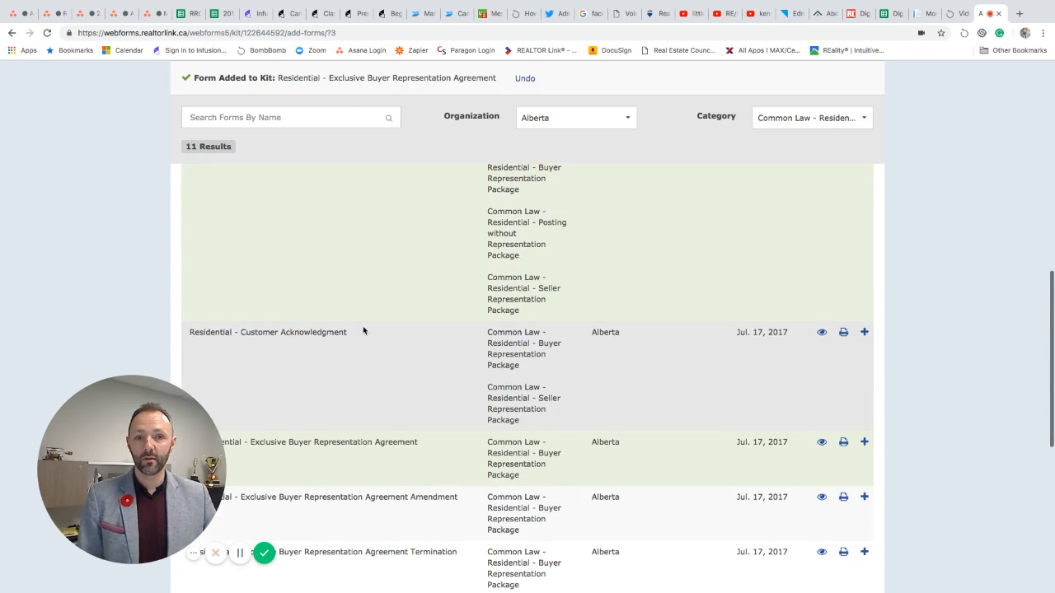
pyautogui.scroll(8, 363, 328)
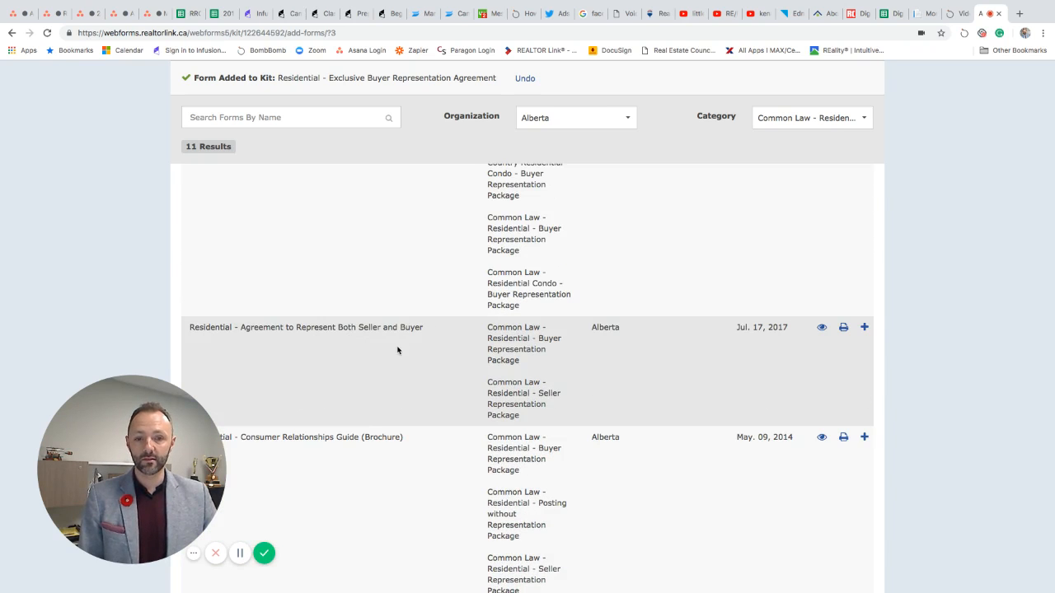
pyautogui.scroll(-5, 398, 353)
pyautogui.scroll(-7, 395, 355)
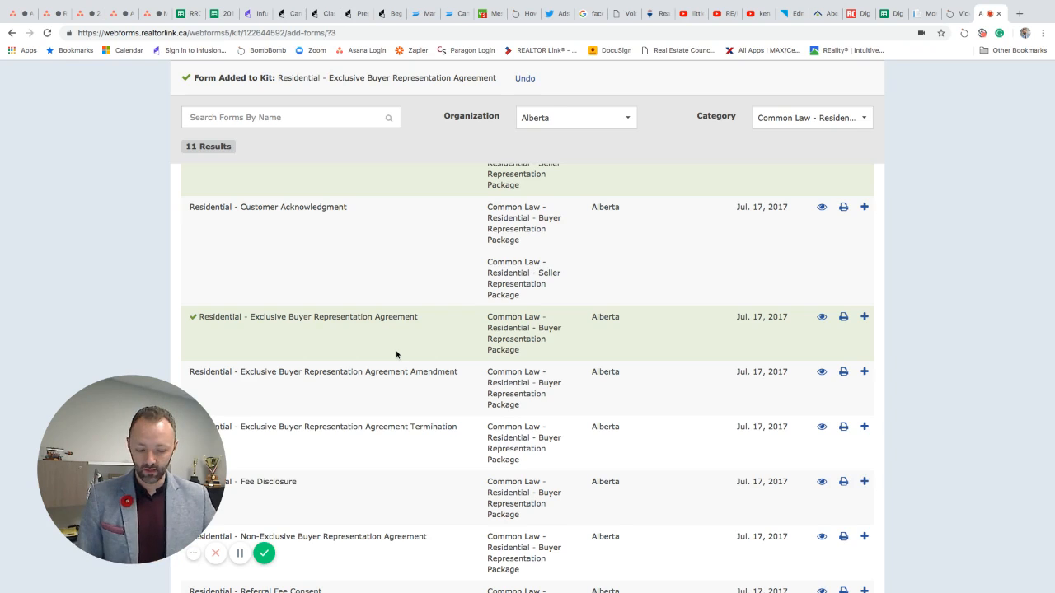
pyautogui.scroll(-5, 369, 345)
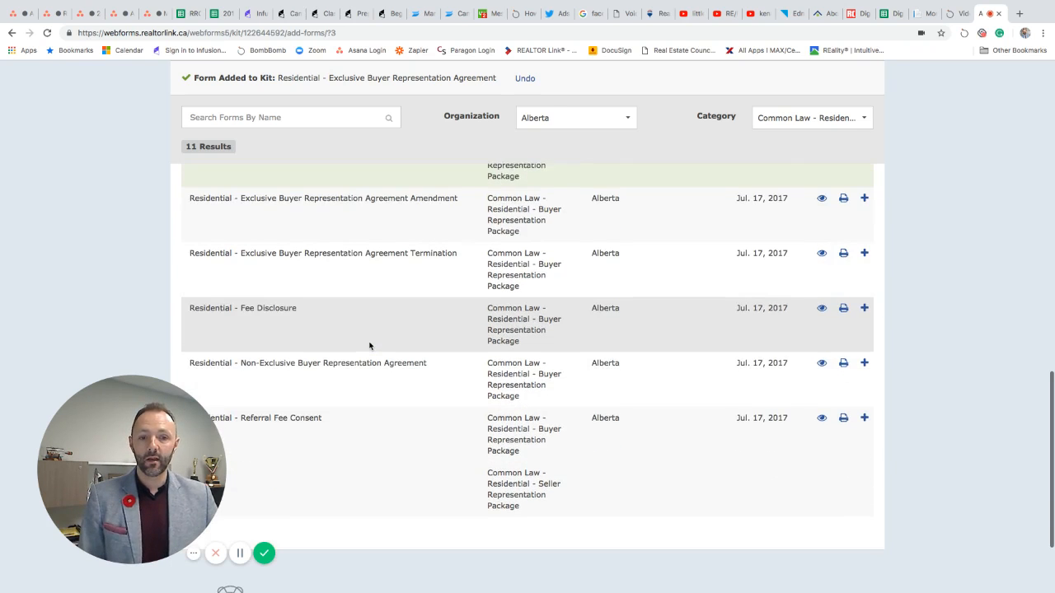
pyautogui.scroll(-2, 369, 345)
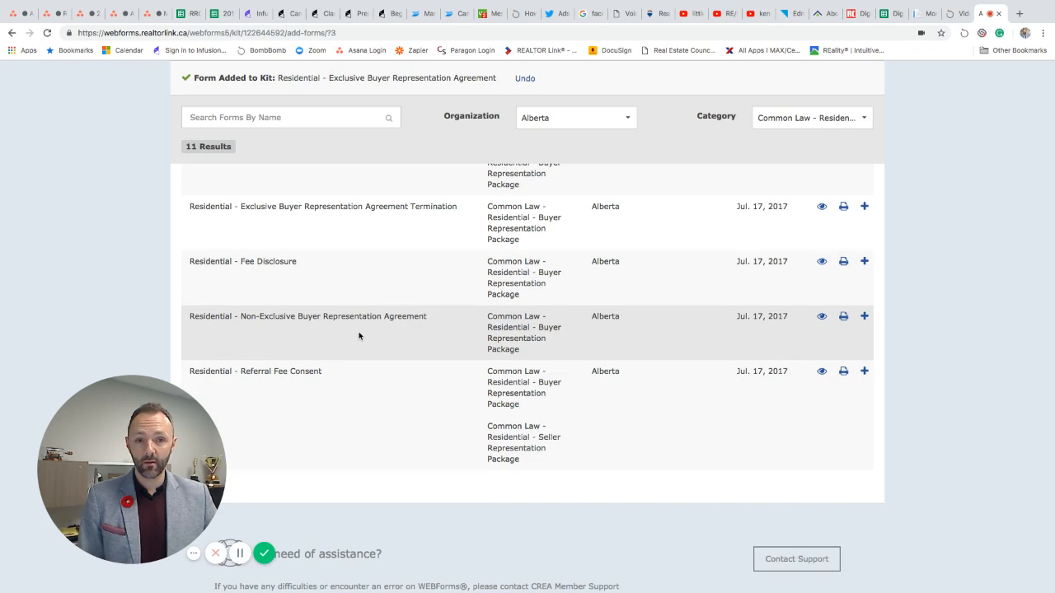
pyautogui.scroll(2, 359, 333)
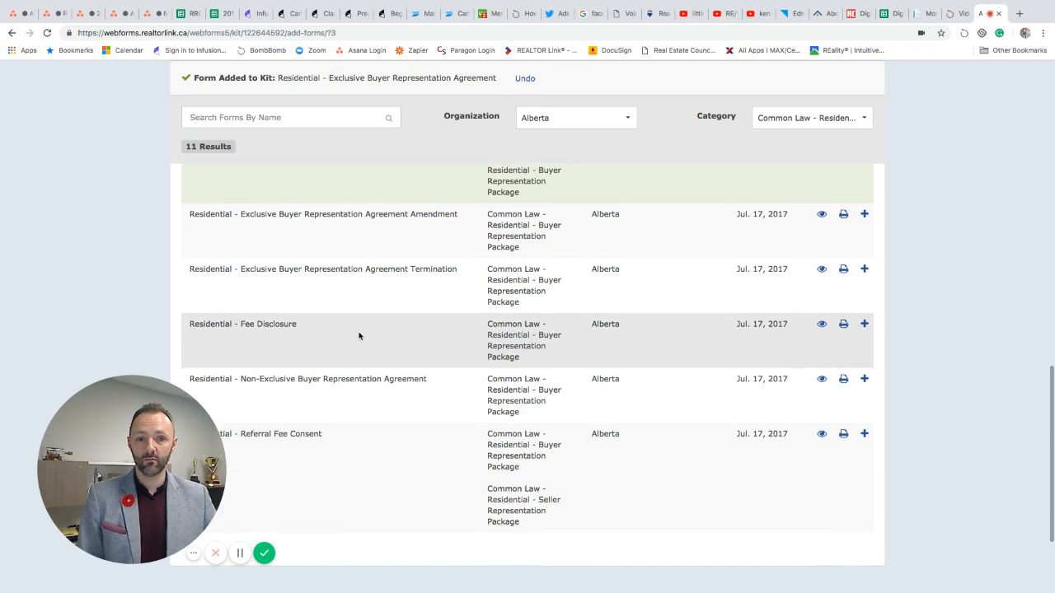
pyautogui.scroll(1, 359, 335)
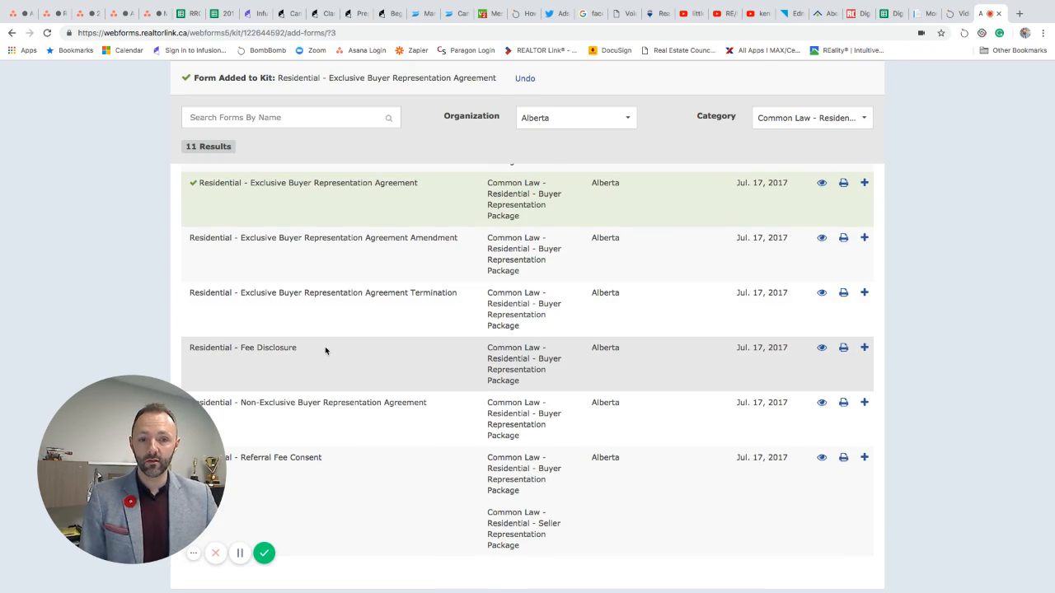
pyautogui.scroll(2, 339, 349)
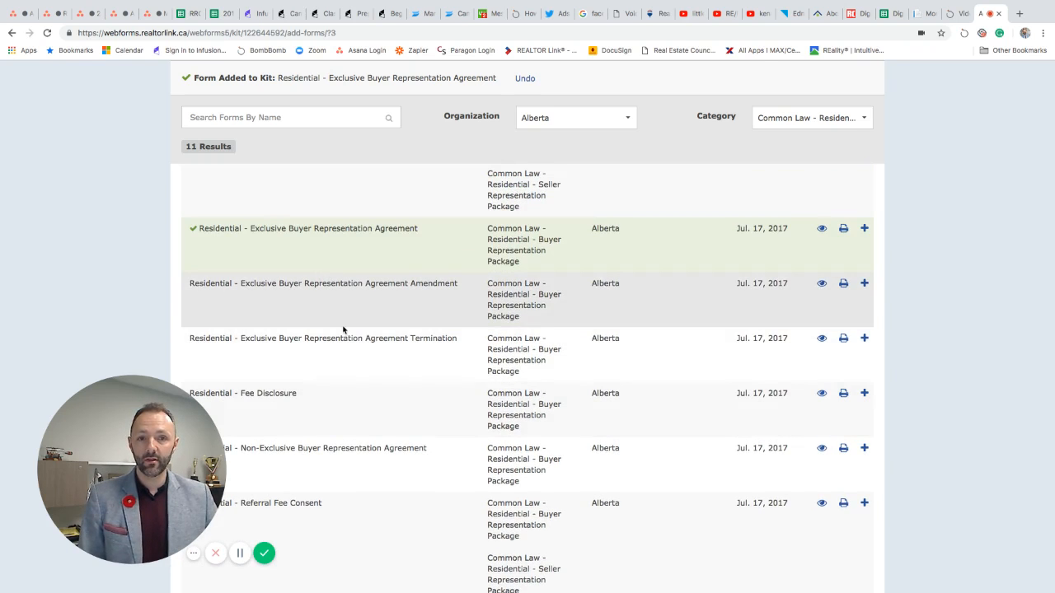
pyautogui.scroll(-5, 364, 338)
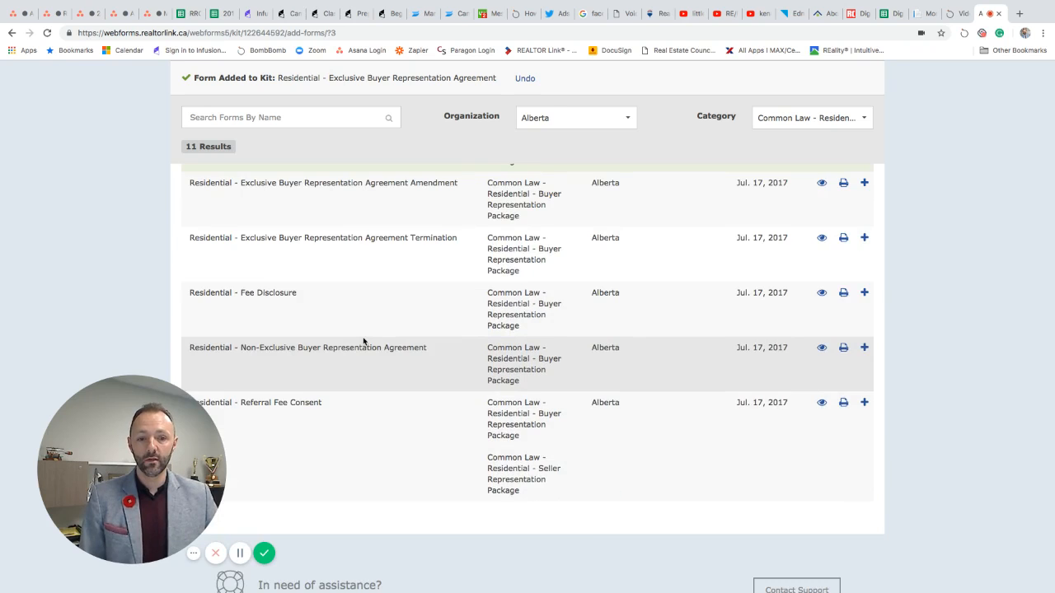
pyautogui.scroll(15, 364, 341)
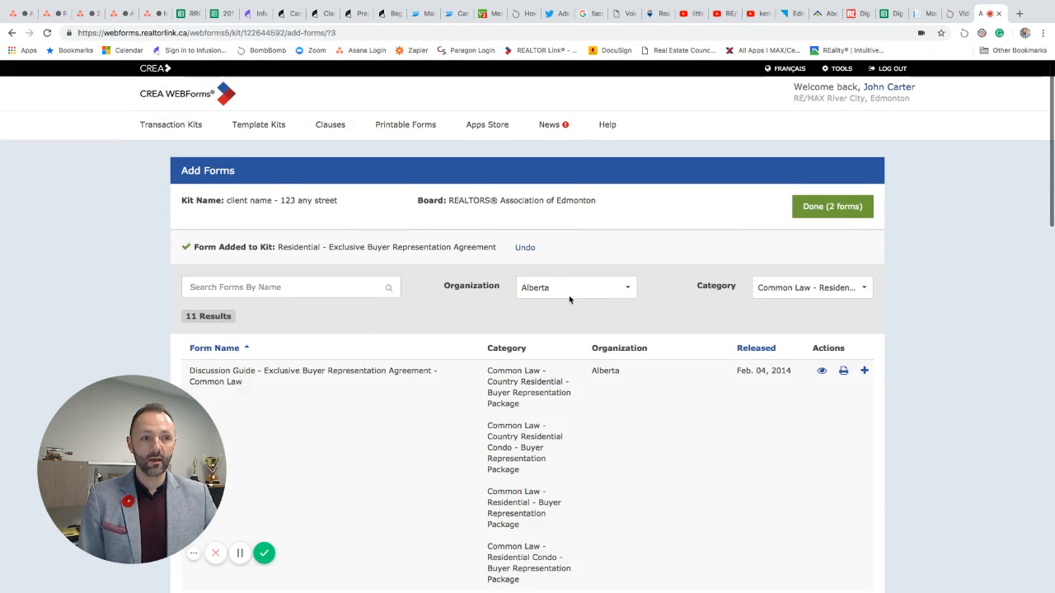
pyautogui.click(833, 214)
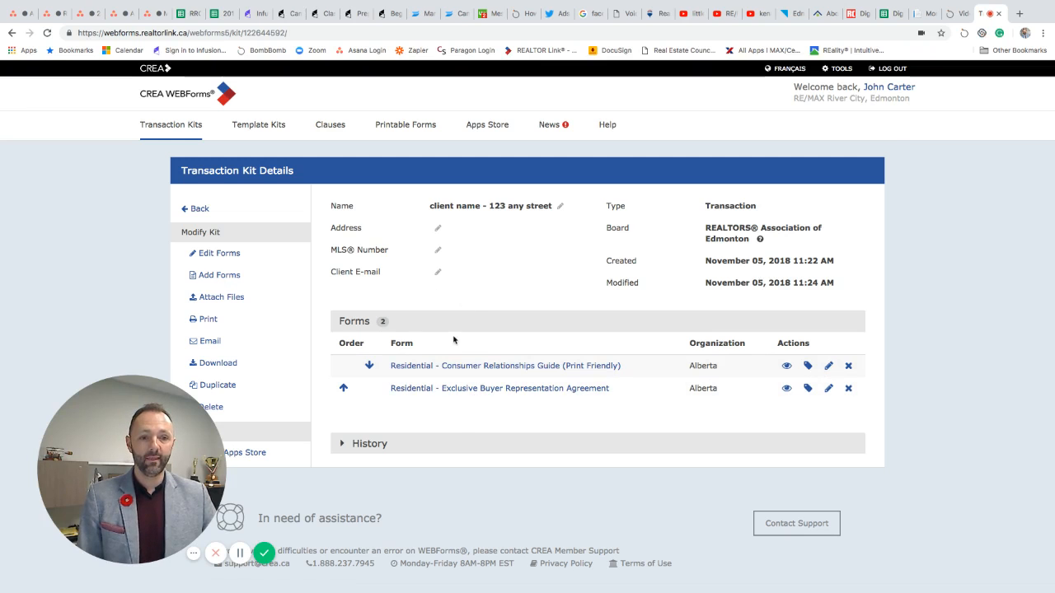
pyautogui.scroll(-1, 499, 443)
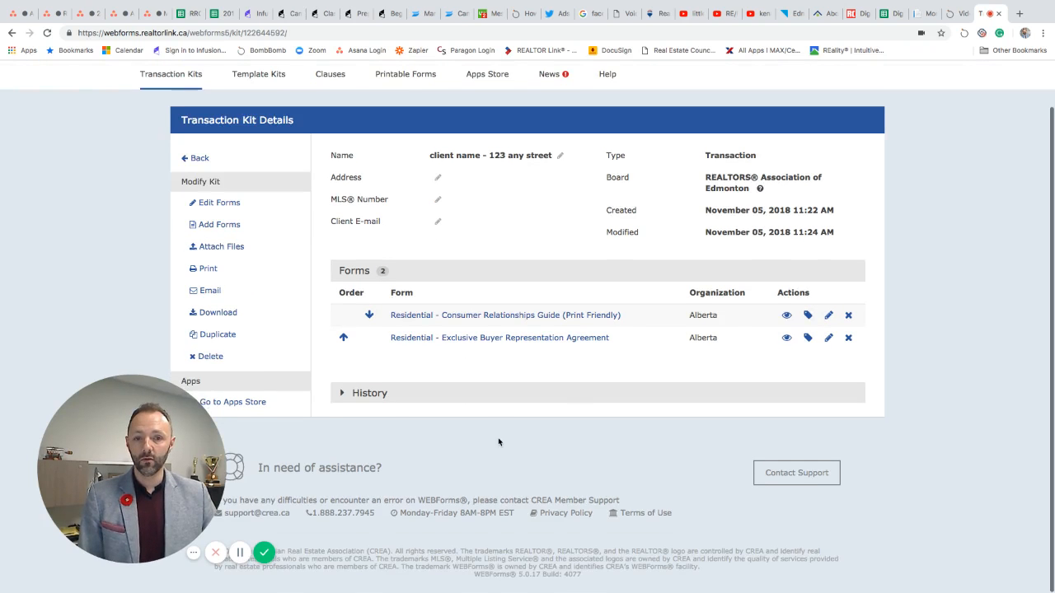
pyautogui.scroll(1, 499, 443)
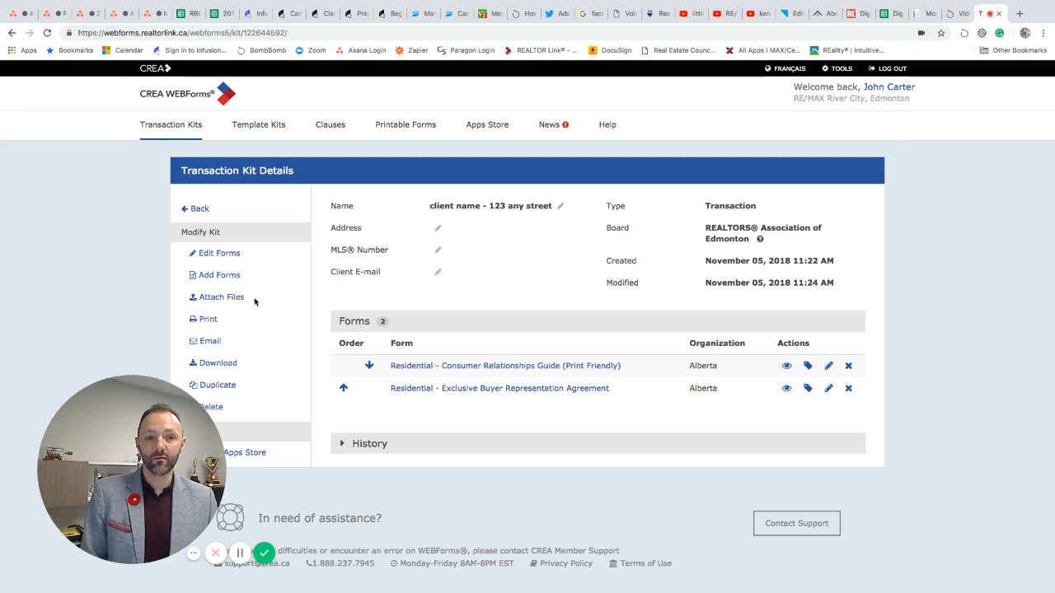
pyautogui.scroll(-1, 140, 278)
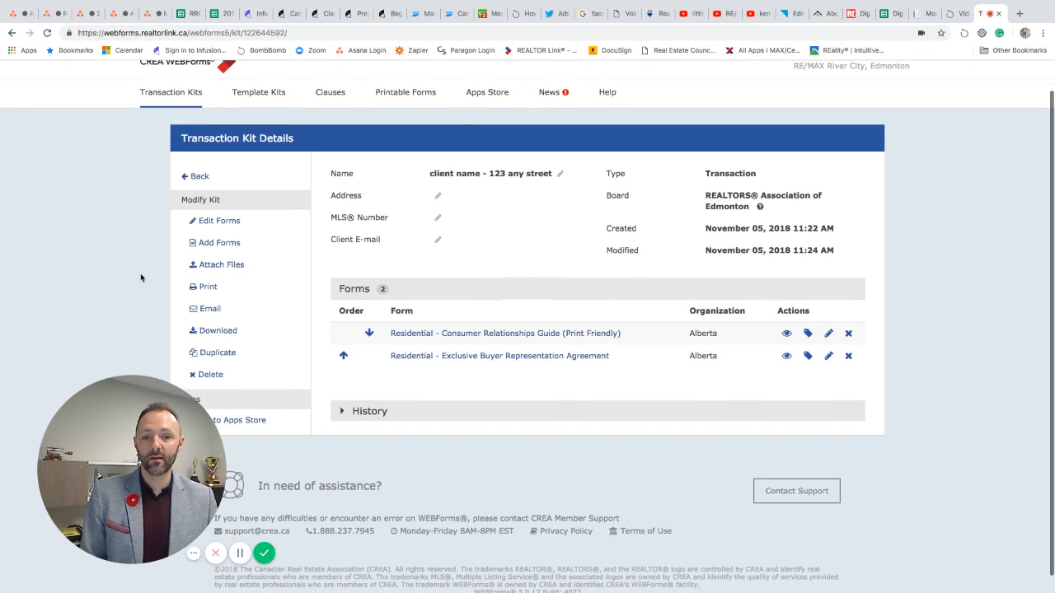
pyautogui.scroll(-1, 140, 277)
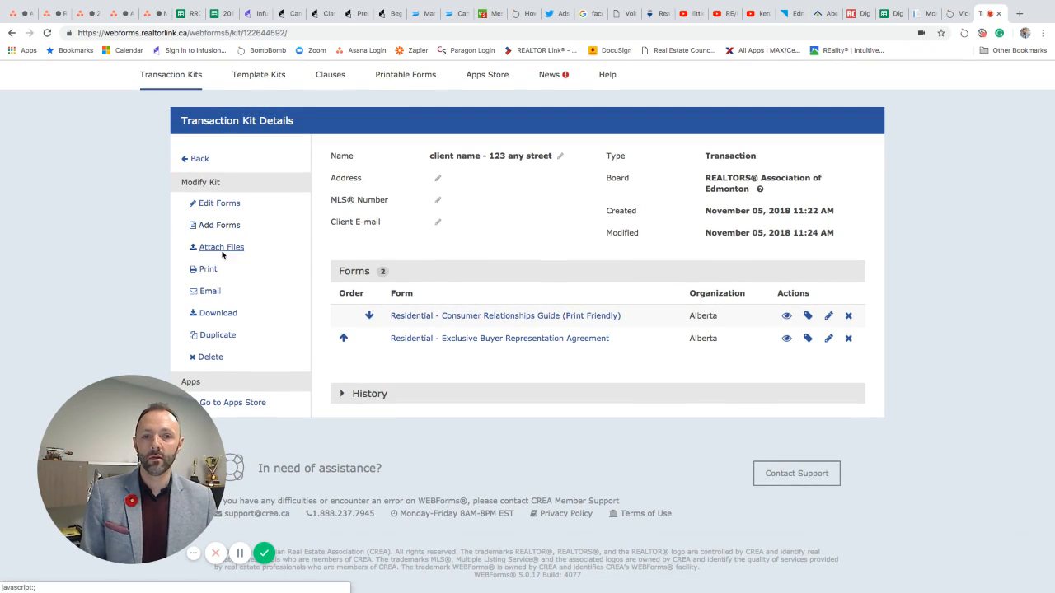
# Step: Check the kit's Download options, dismiss them, and return to the 62-kit Transaction Kits list
pyautogui.click(218, 314)
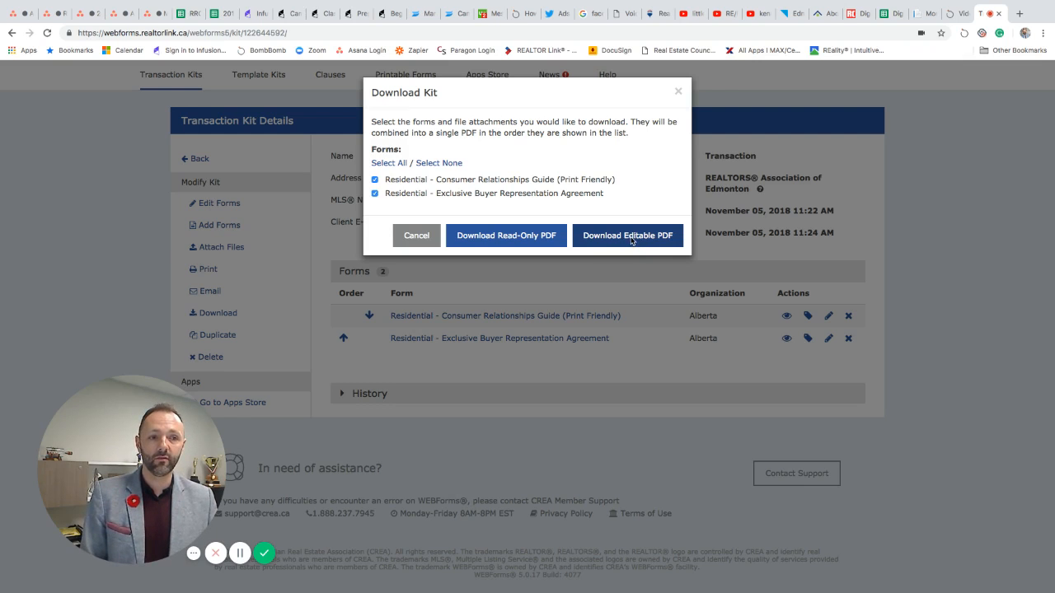
pyautogui.click(679, 92)
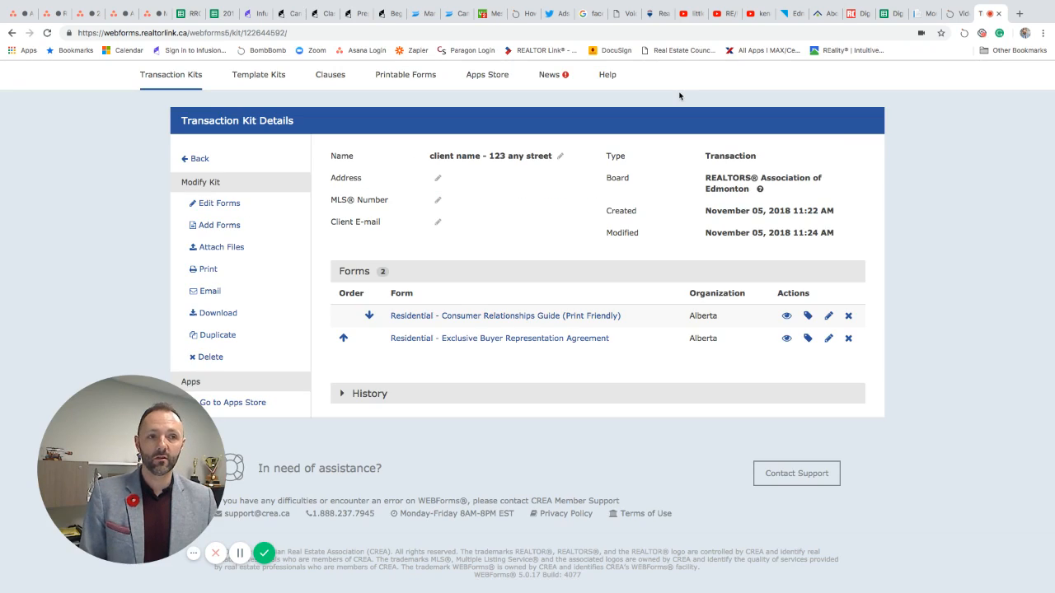
pyautogui.scroll(1, 549, 248)
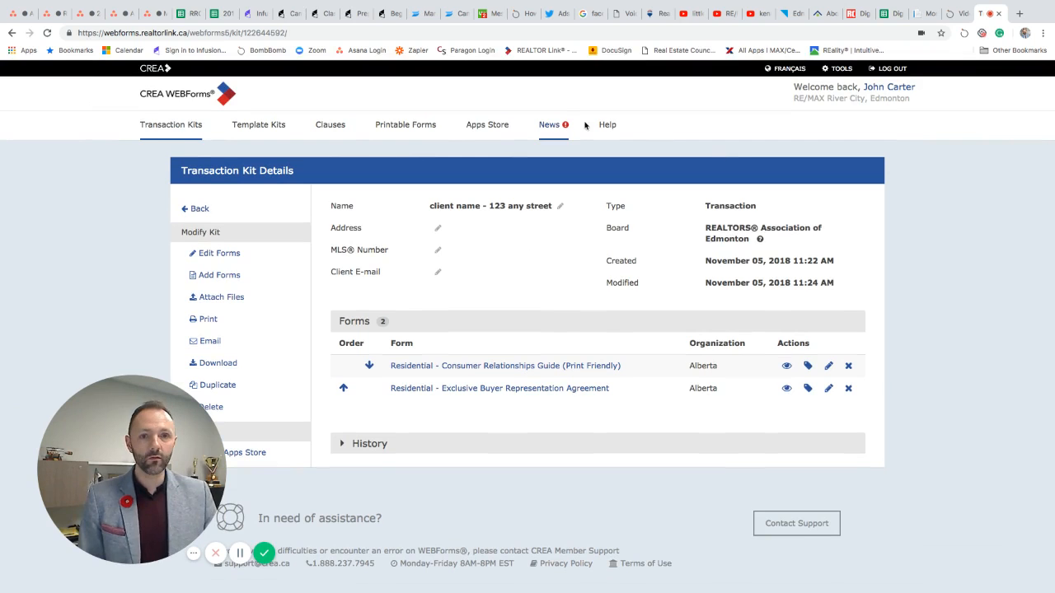
pyautogui.click(196, 98)
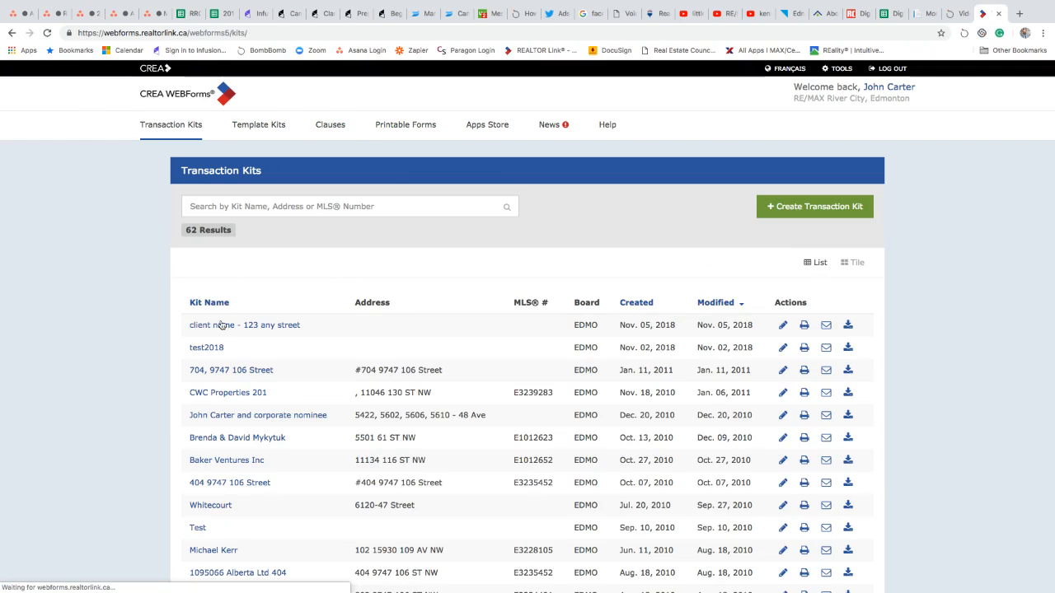
# Step: Go to the Printable Forms page listing all 423 forms
pyautogui.click(411, 130)
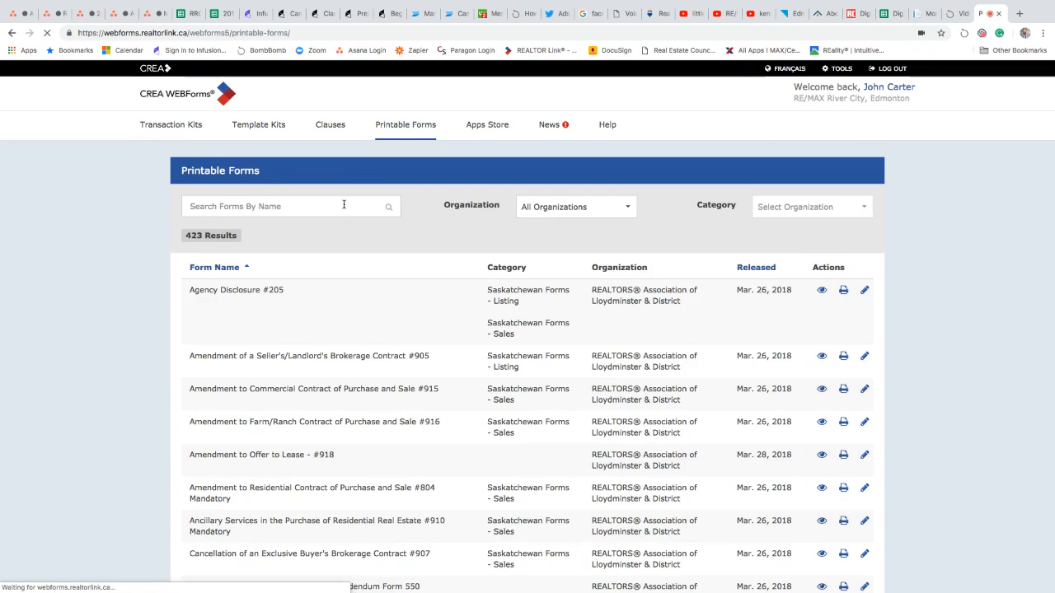
# Step: Filter Printable Forms to Alberta and the Common Law - Residential - Seller Representation Package category
pyautogui.click(600, 211)
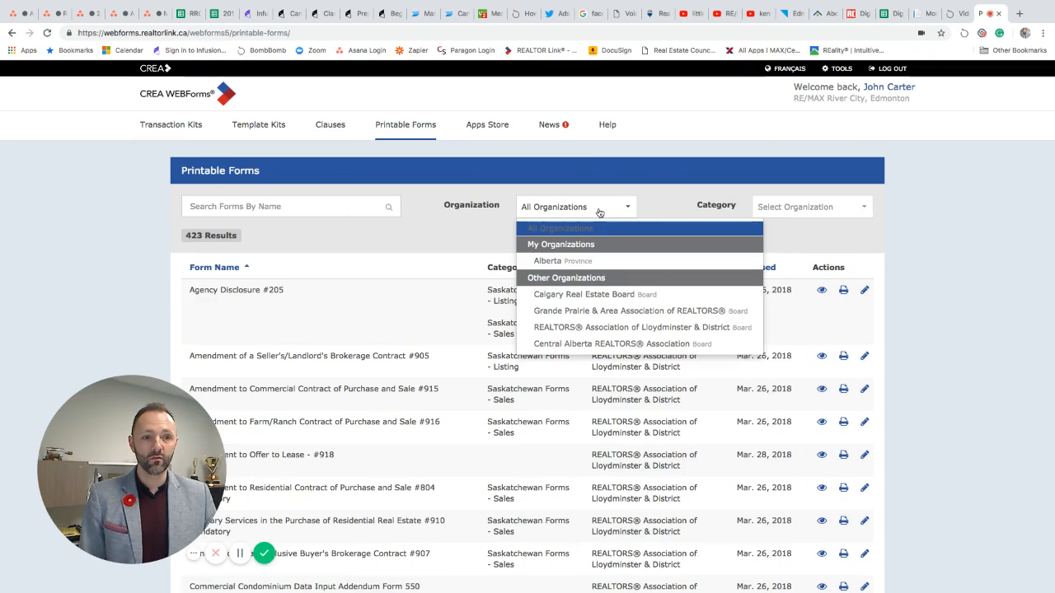
pyautogui.click(558, 260)
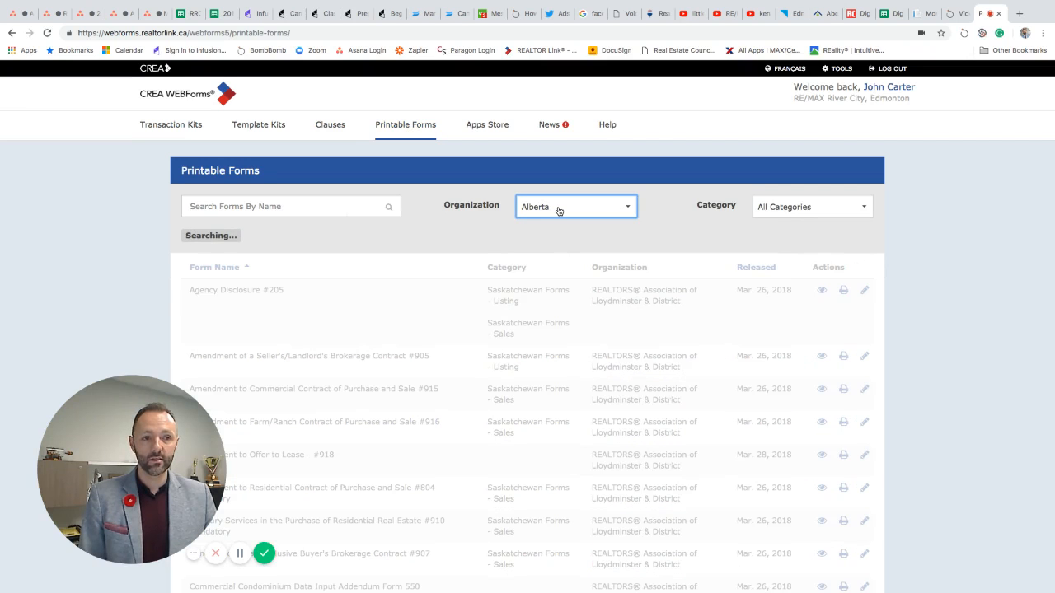
pyautogui.click(798, 211)
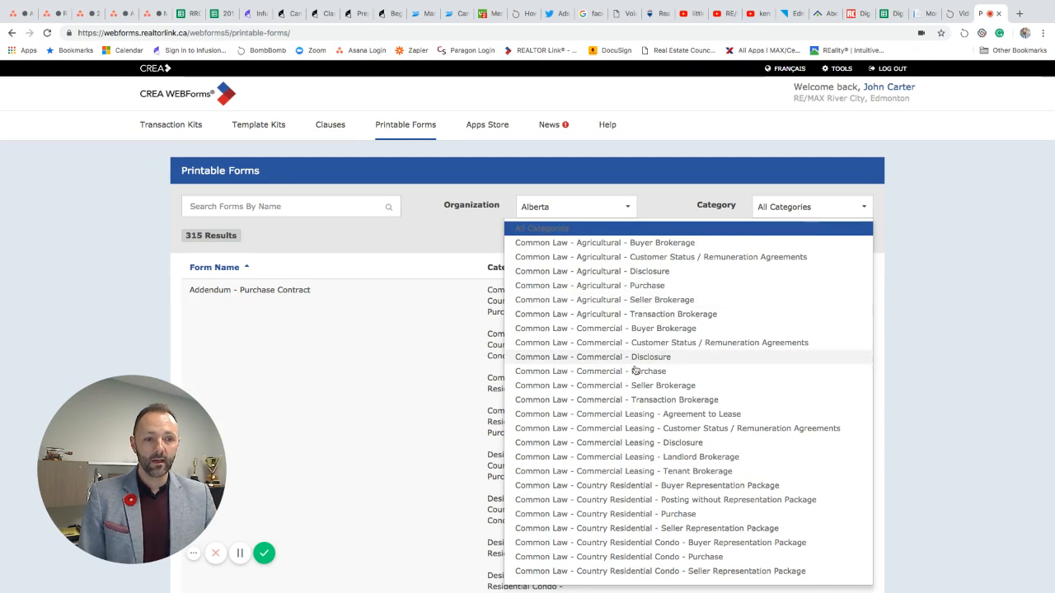
pyautogui.scroll(-4, 635, 370)
pyautogui.scroll(-2, 636, 370)
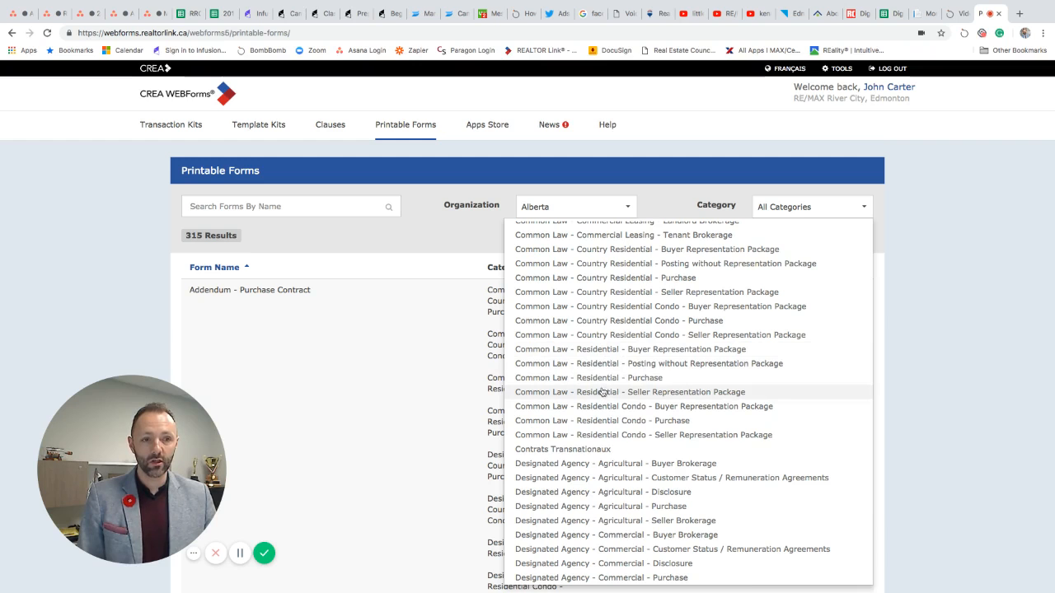
pyautogui.scroll(-5, 602, 392)
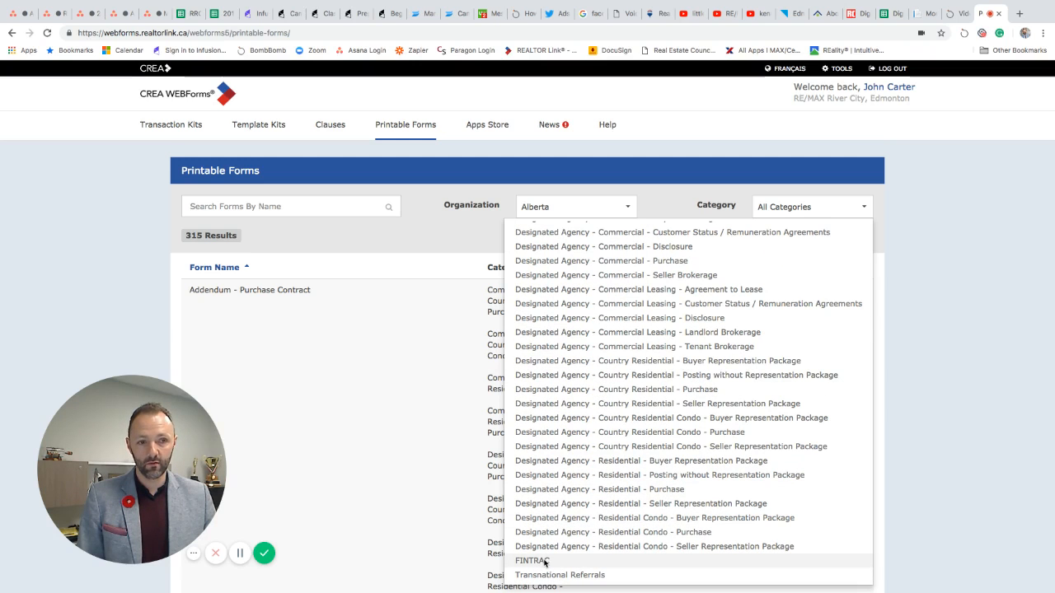
pyautogui.scroll(5, 676, 362)
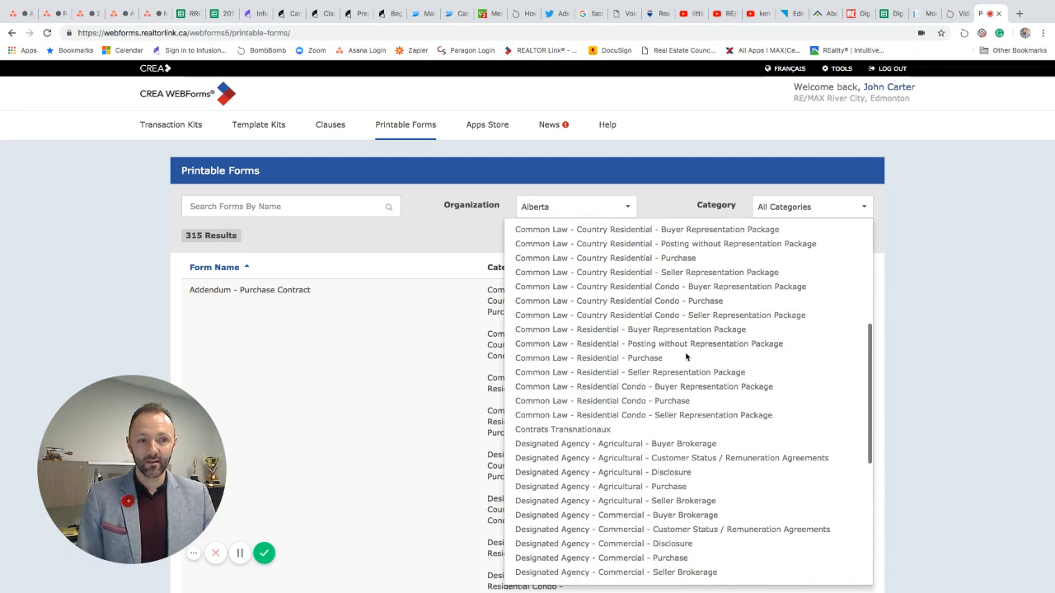
pyautogui.scroll(2, 662, 379)
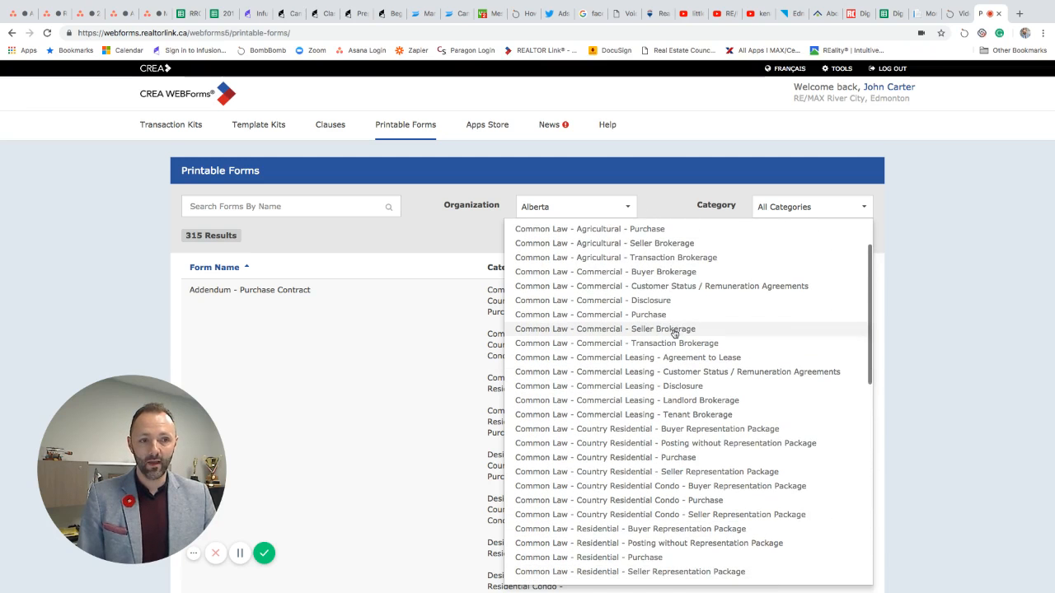
pyautogui.scroll(-3, 651, 385)
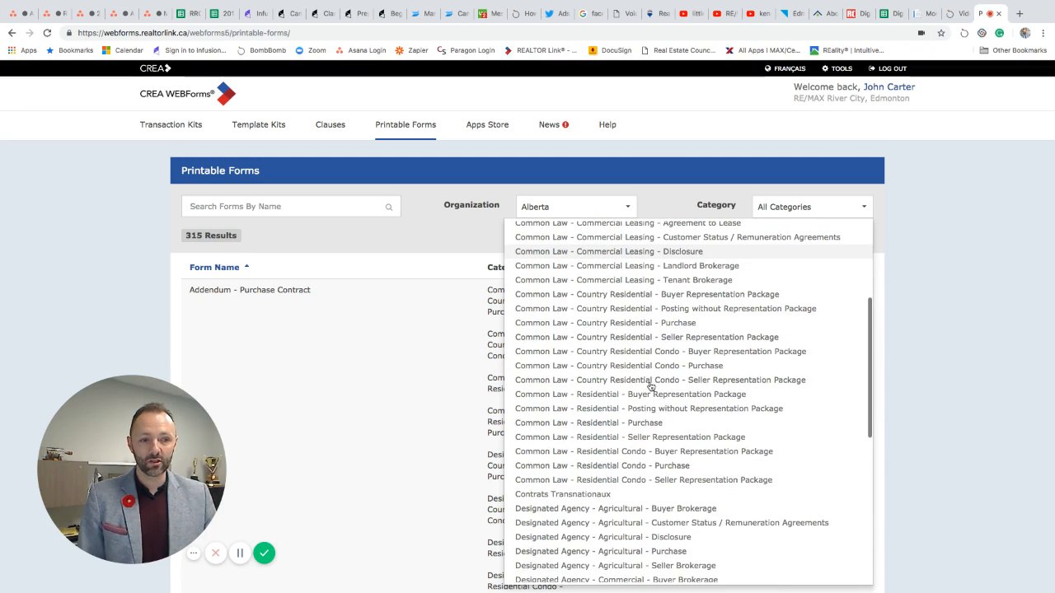
pyautogui.click(642, 441)
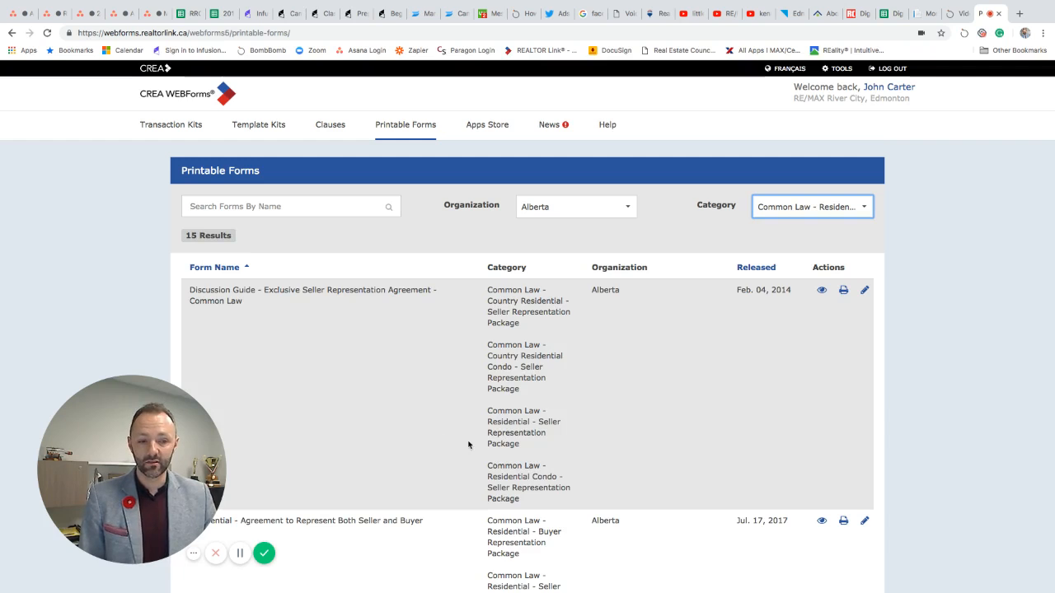
pyautogui.scroll(-1, 390, 359)
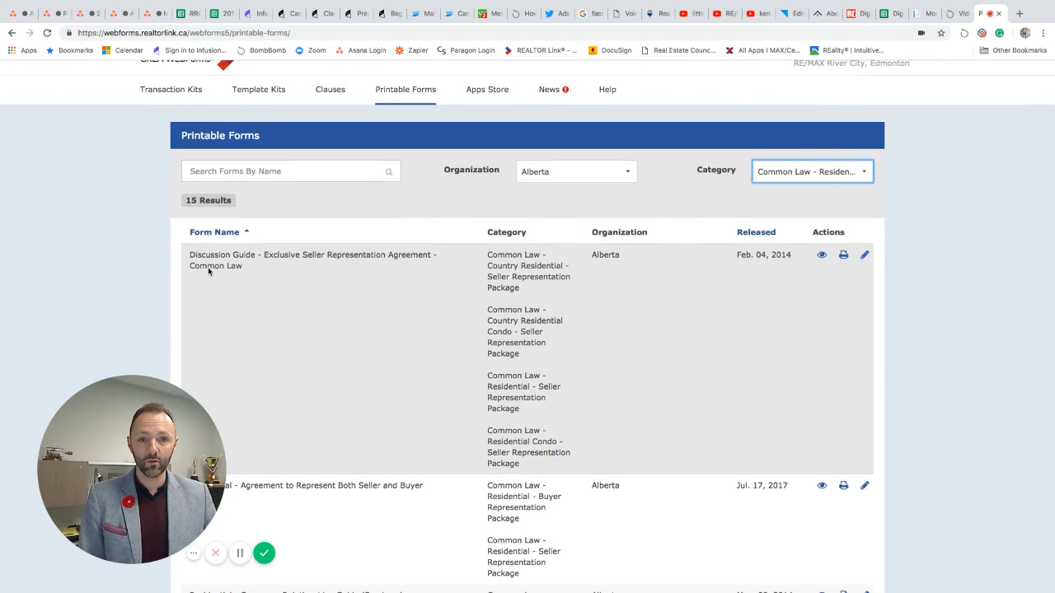
pyautogui.scroll(-3, 412, 307)
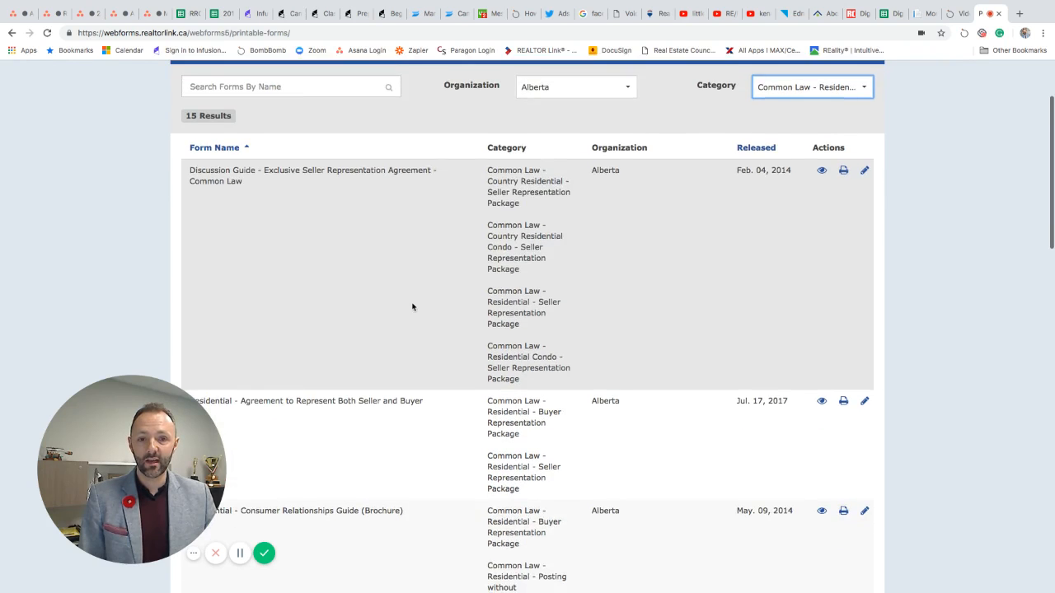
pyautogui.scroll(-4, 412, 307)
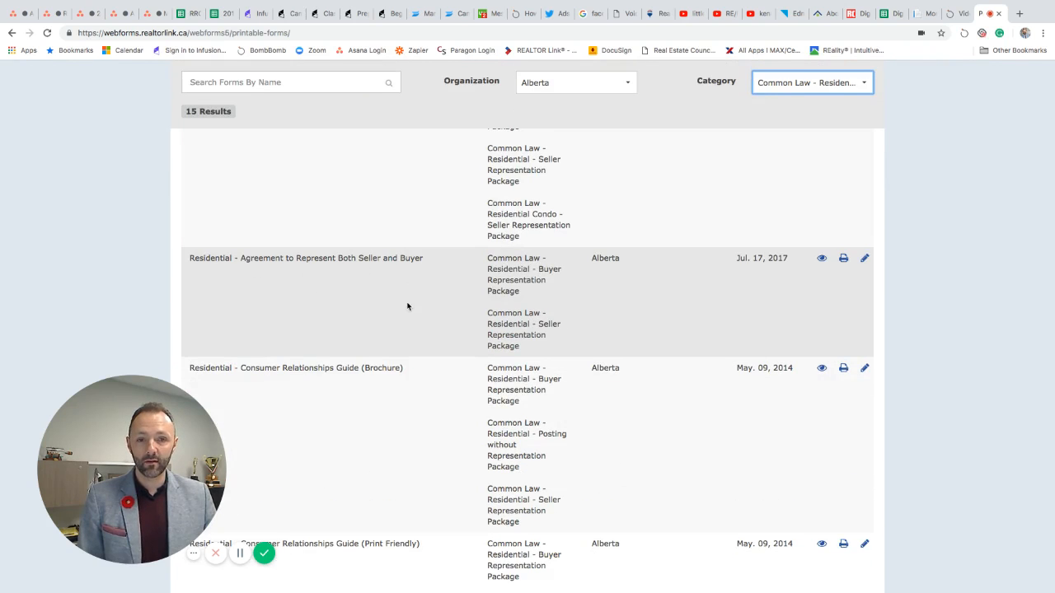
pyautogui.scroll(-2, 407, 307)
pyautogui.scroll(-1, 407, 306)
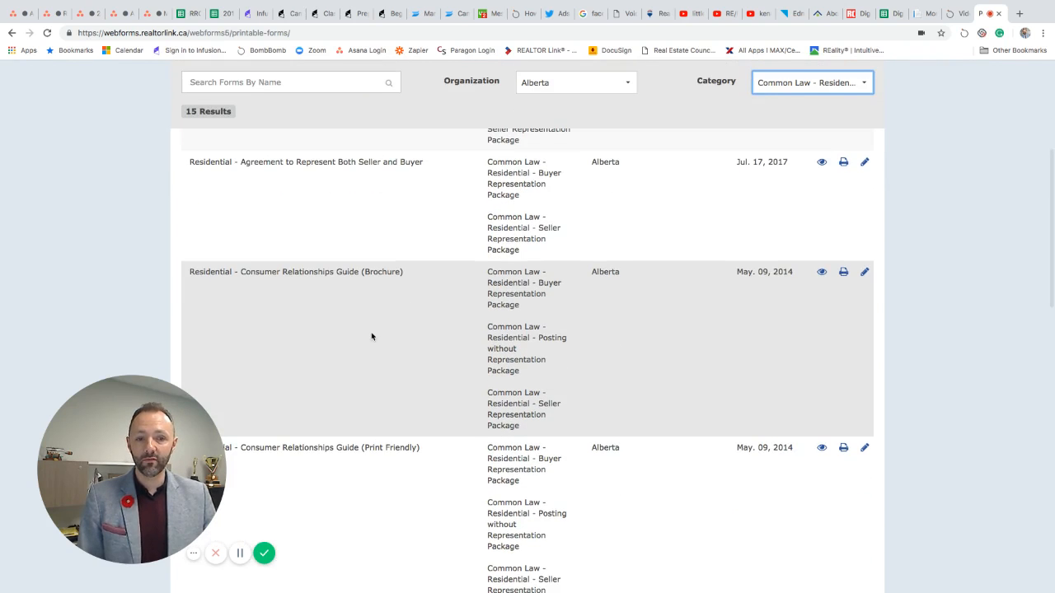
pyautogui.scroll(-3, 371, 337)
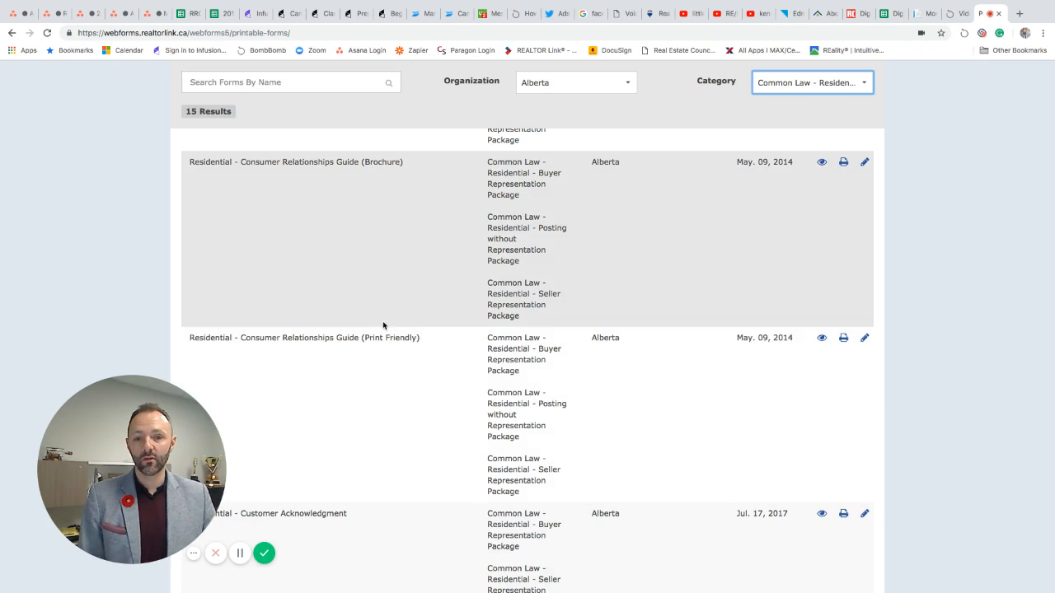
pyautogui.scroll(-15, 368, 293)
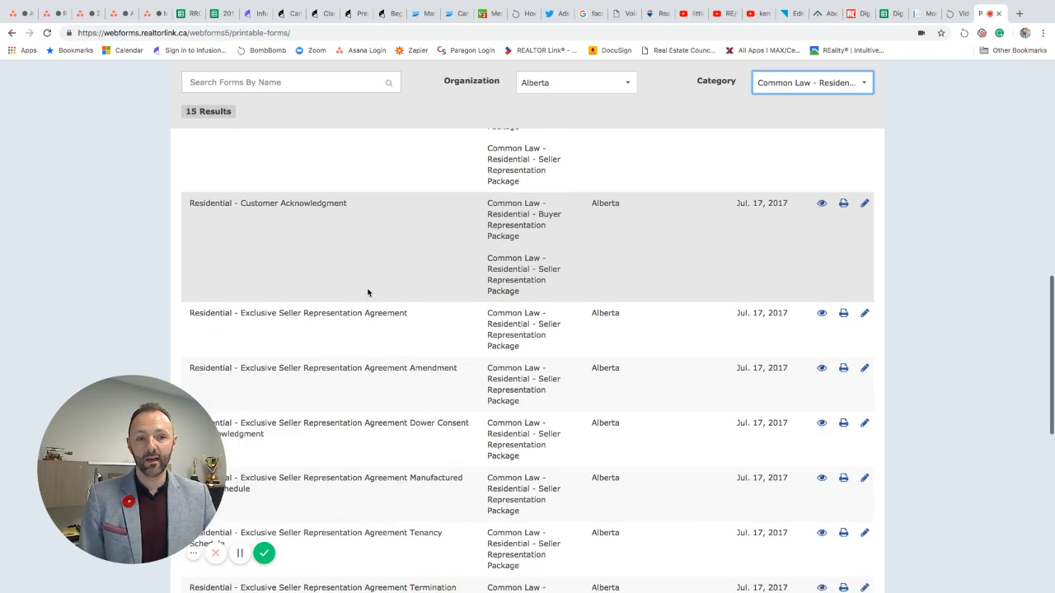
pyautogui.scroll(-5, 367, 292)
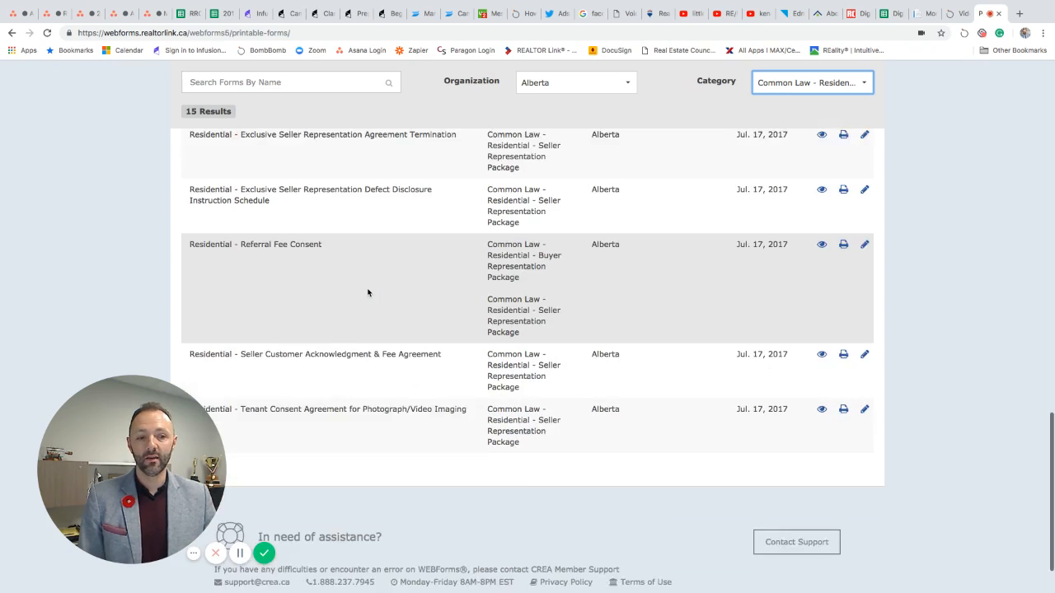
pyautogui.scroll(10, 368, 293)
pyautogui.scroll(10, 368, 292)
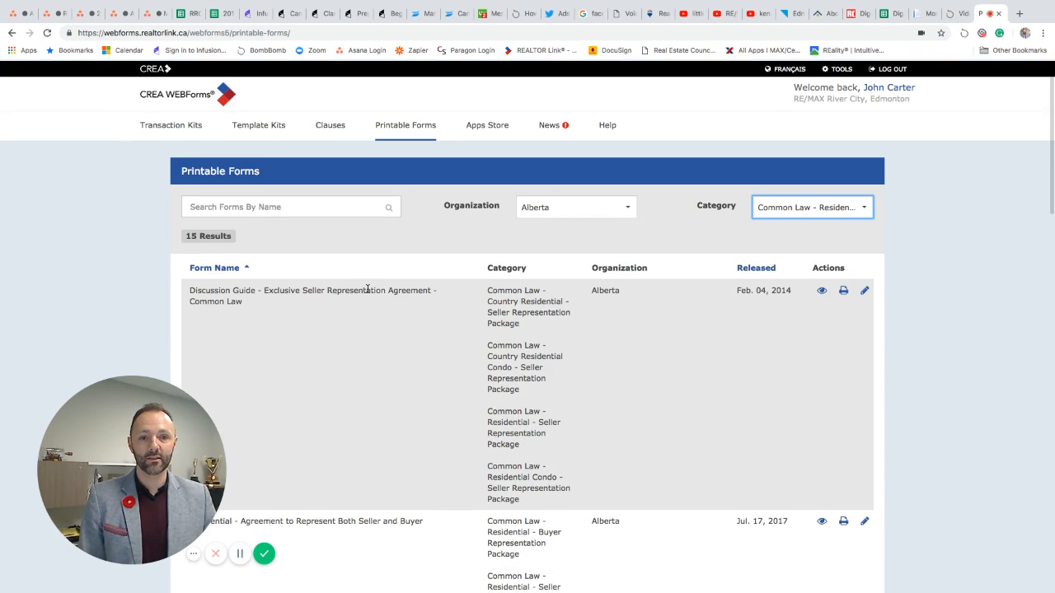